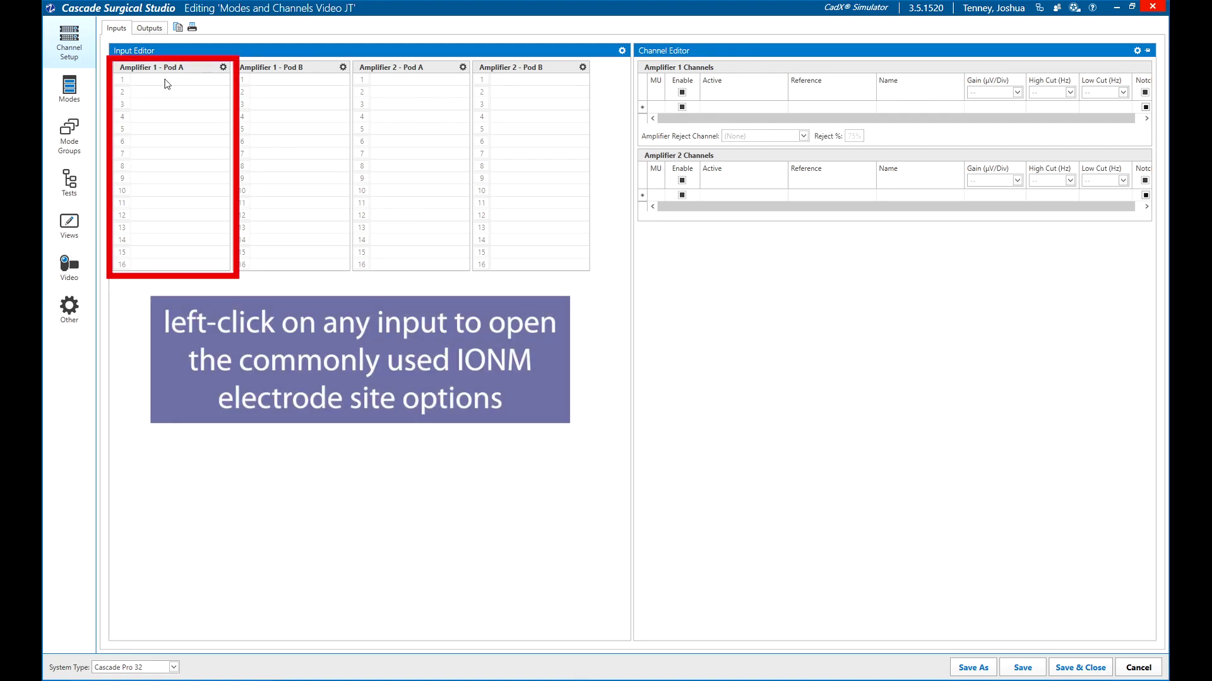
# Put Left Tibialis Anterior (+) and (–) on Pod A inputs 1–2 via 'tibialis anter', then try dragging to Pod B.
pyautogui.click(166, 82)
pyautogui.click(203, 80)
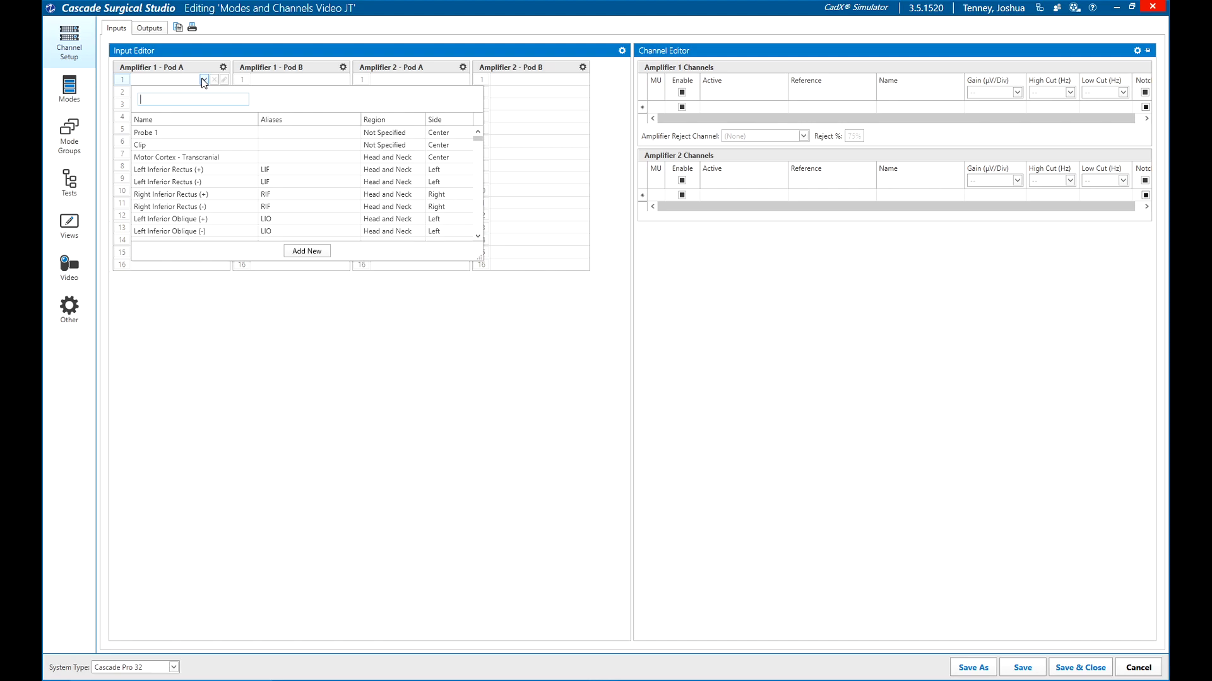
pyautogui.write('tibialis anter')
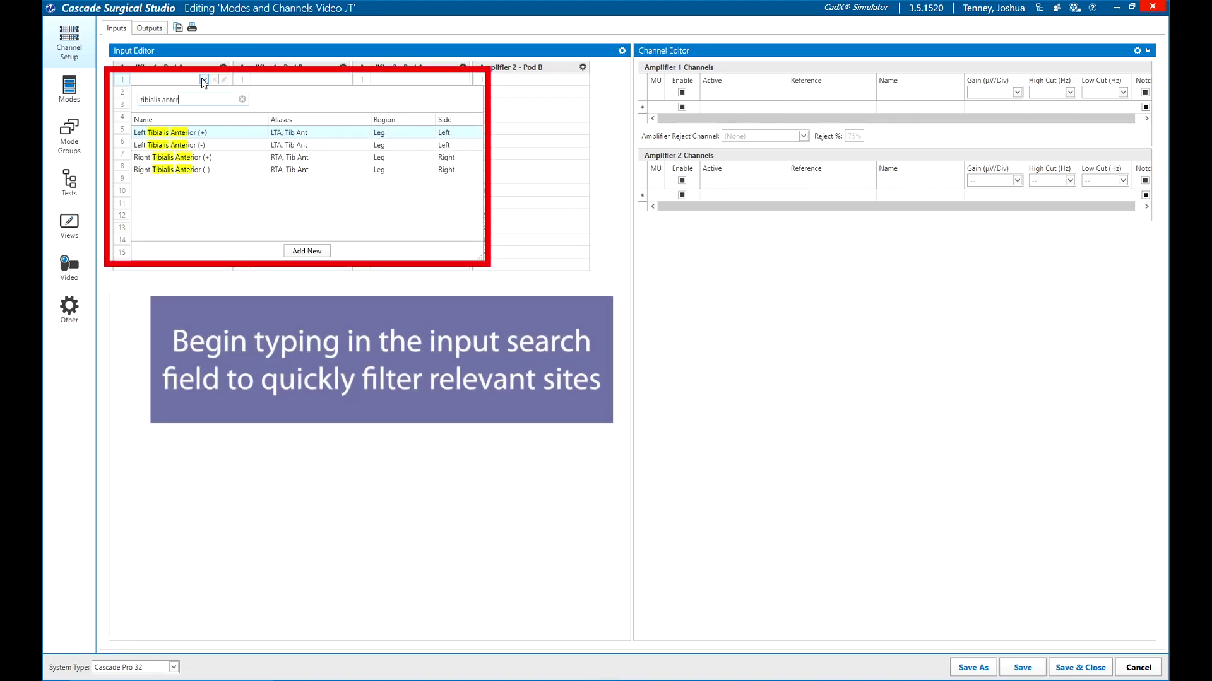
pyautogui.press('Return')
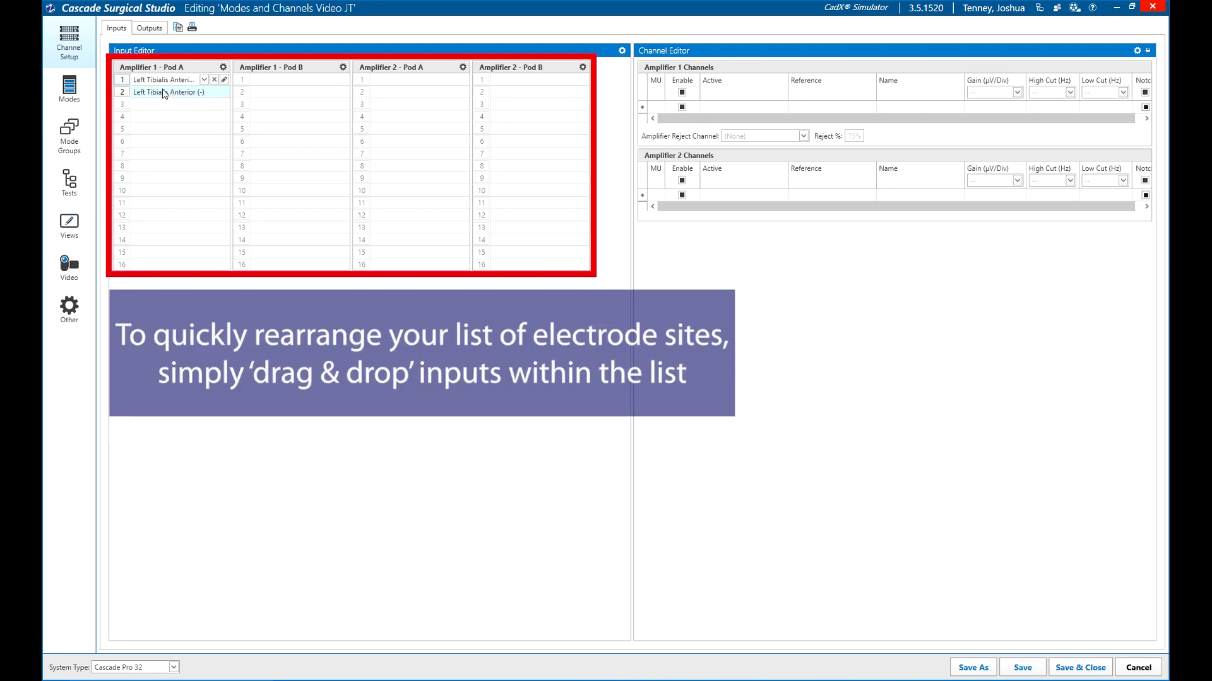
pyautogui.moveTo(124, 80); pyautogui.dragTo(189, 80)
pyautogui.click(274, 81)
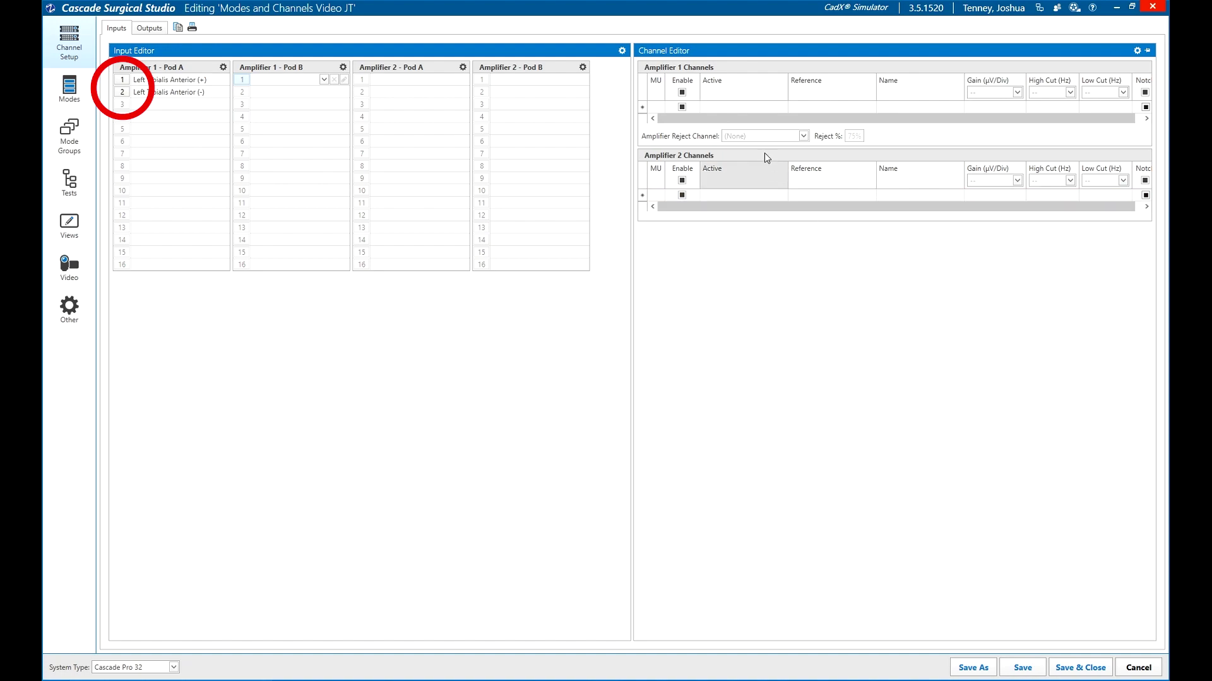
# Create two Amplifier 1 channels, each with Left Tibialis Anterior (+) active and (–) reference.
pyautogui.click(713, 108)
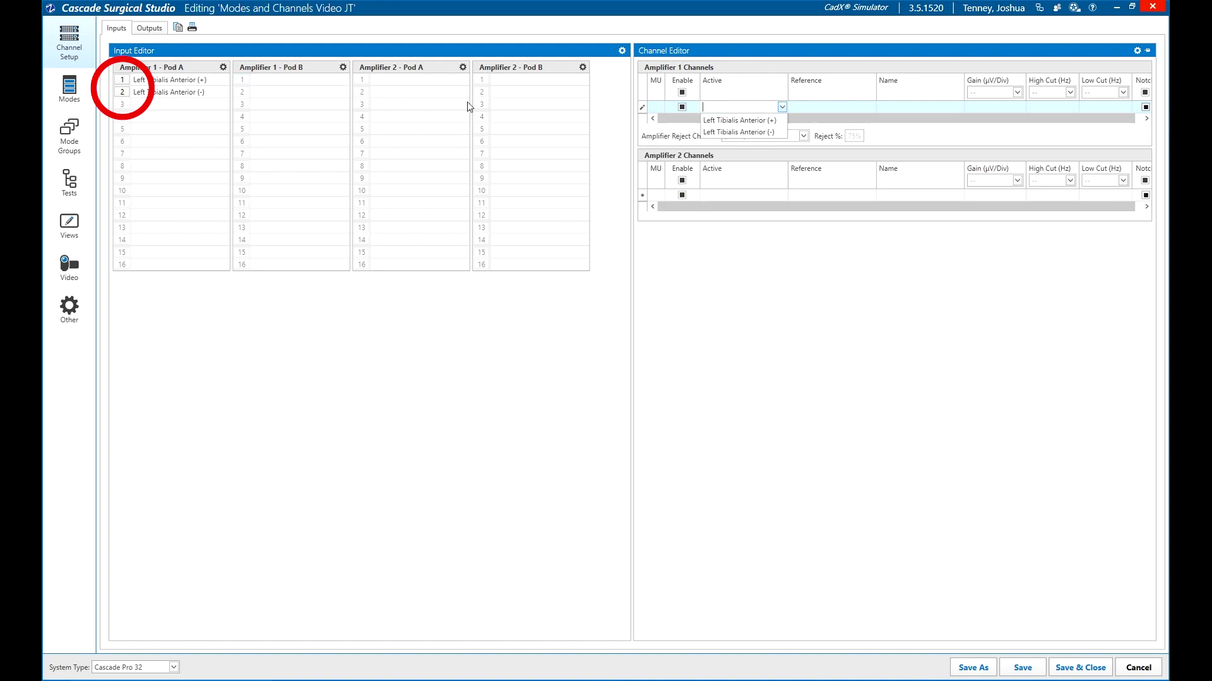
pyautogui.click(125, 82)
pyautogui.click(124, 81)
pyautogui.click(124, 93)
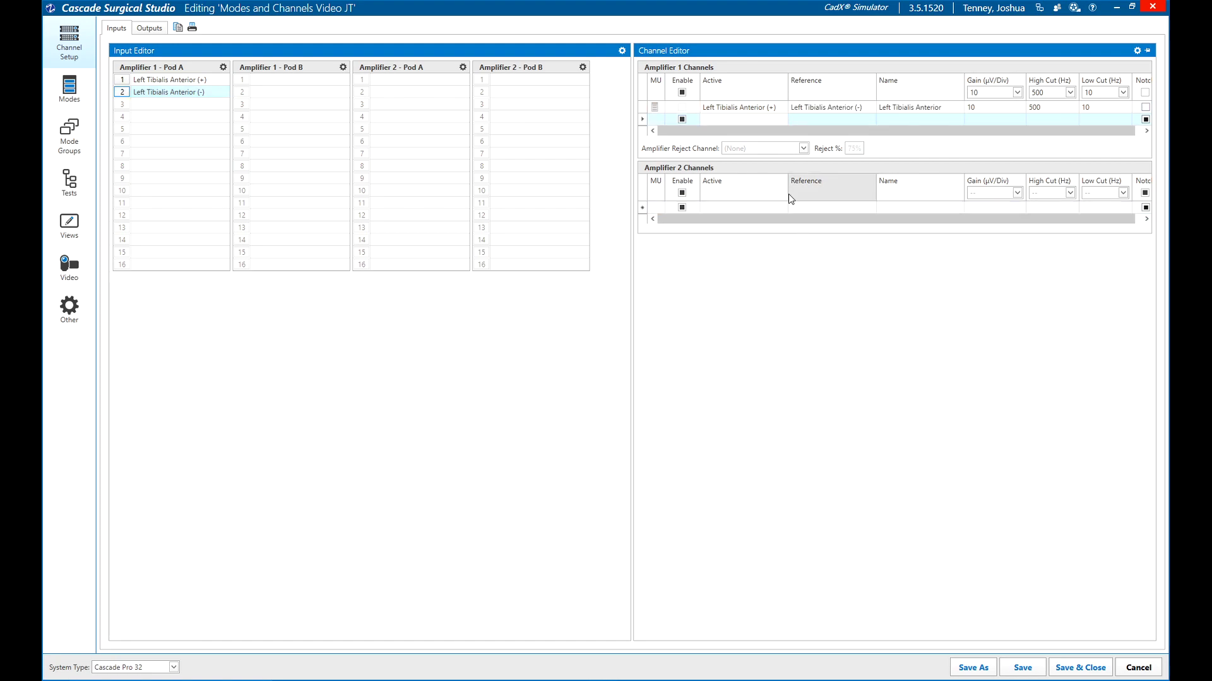
pyautogui.click(787, 122)
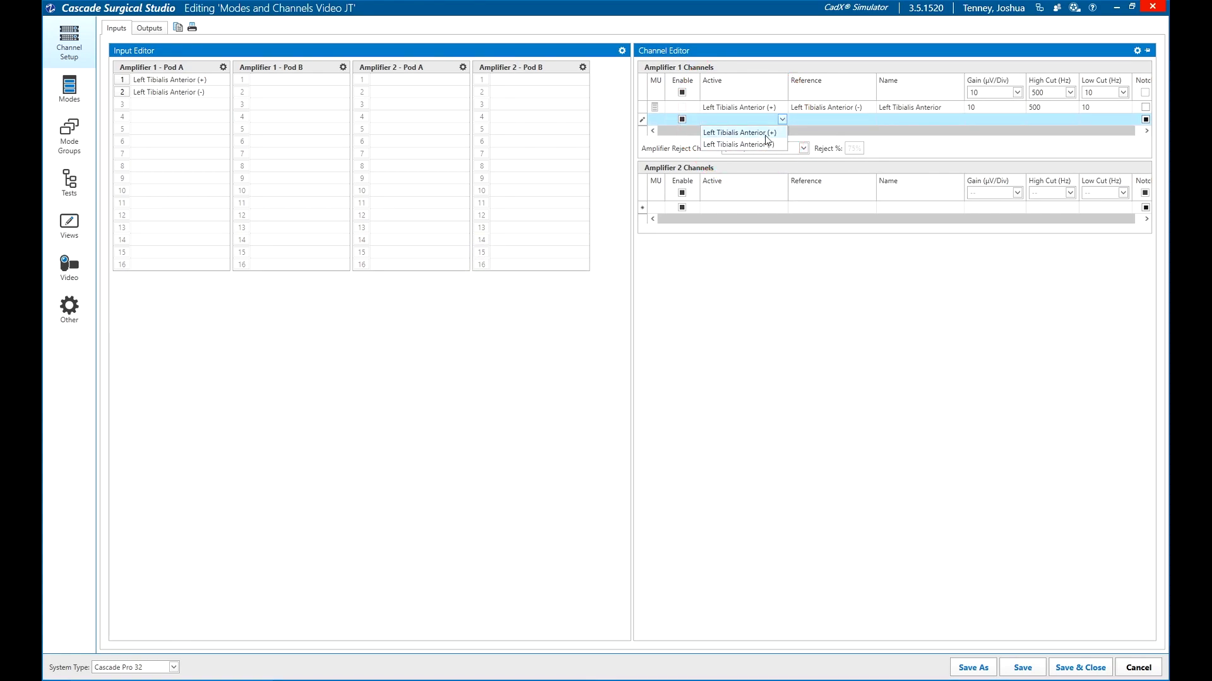
pyautogui.click(765, 134)
pyautogui.click(868, 118)
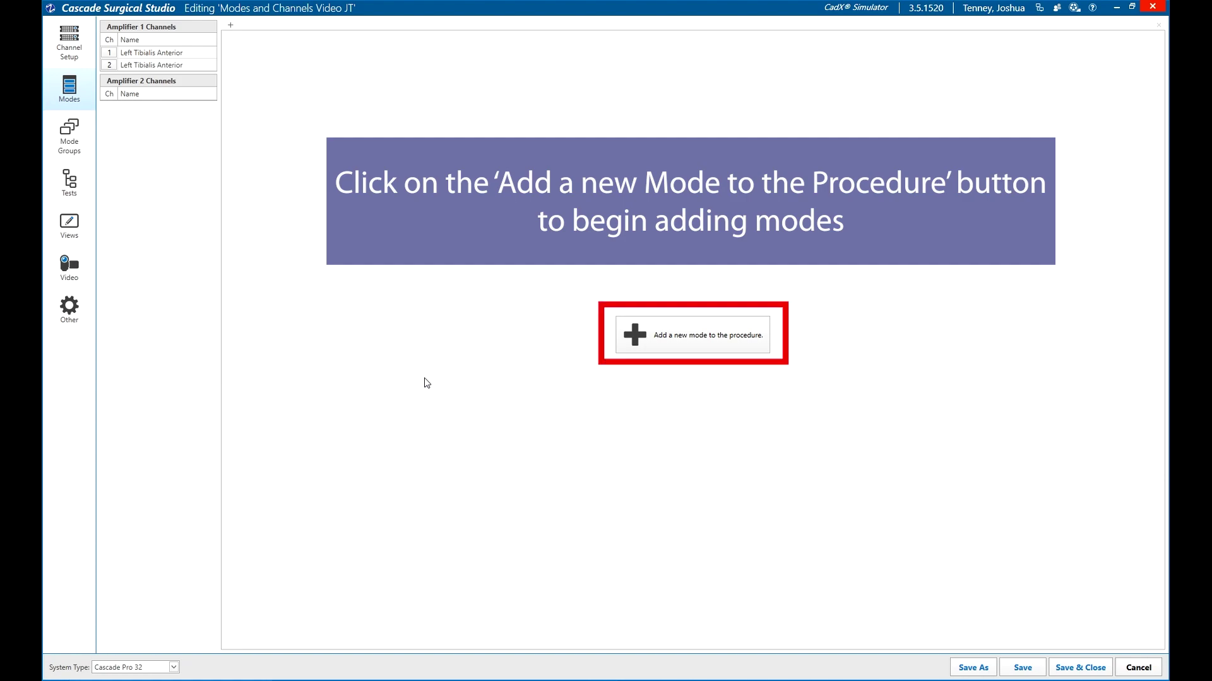
# Choose EMG in the Add New Mode list and confirm it as a new mode.
pyautogui.click(634, 341)
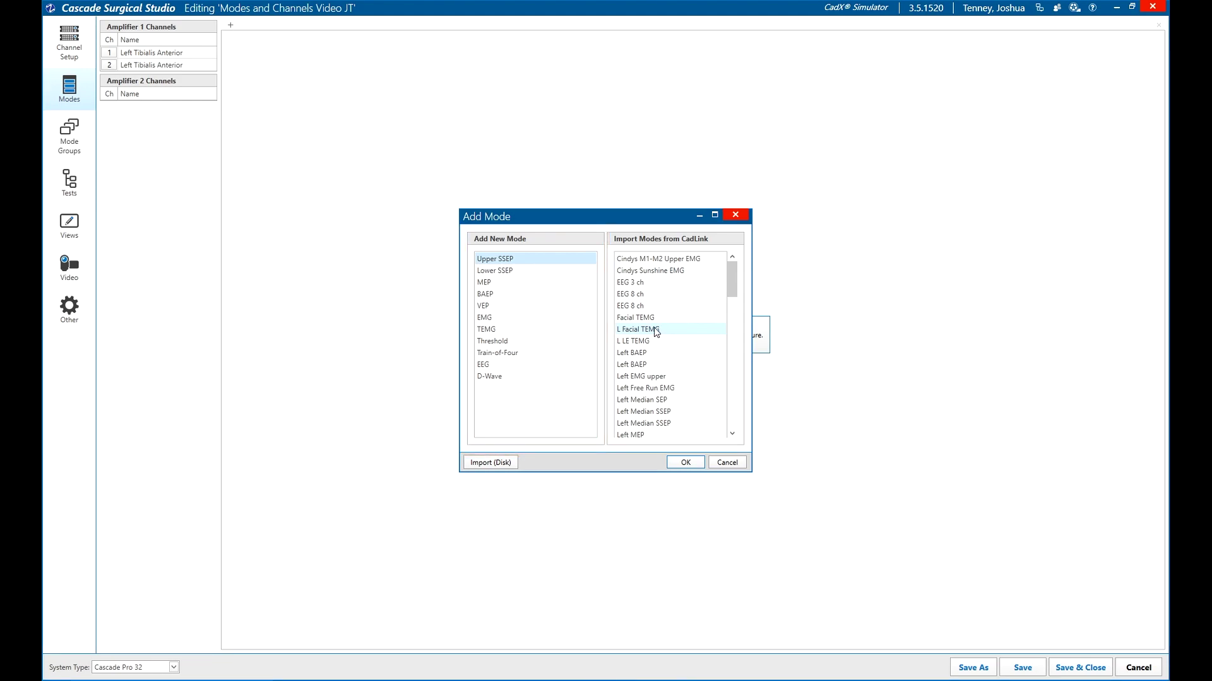
pyautogui.click(503, 319)
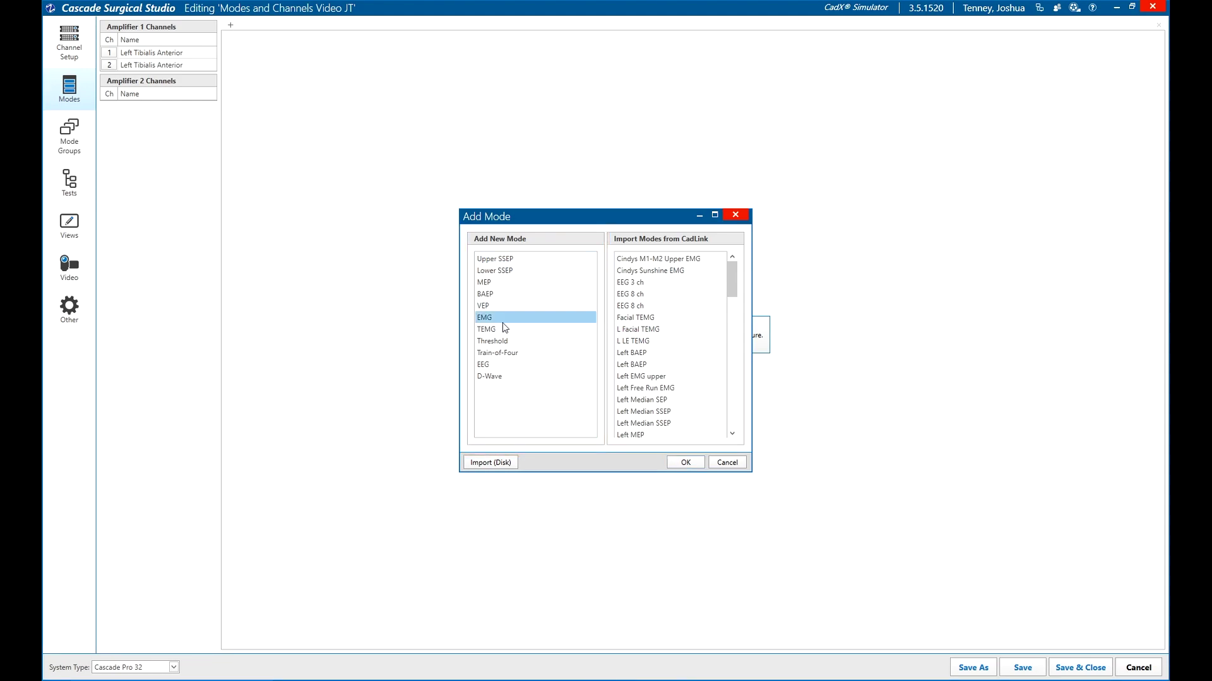
pyautogui.click(687, 461)
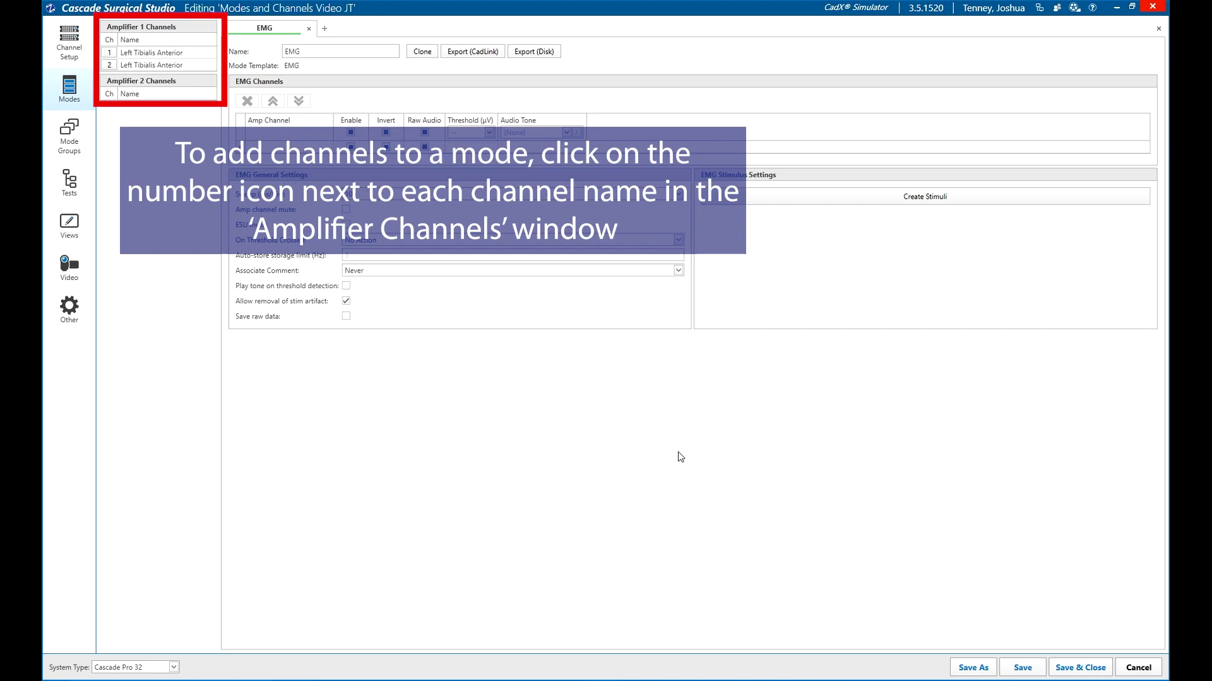
# Add channels 1 and 2 to the EMG list, reorder them, then delete the duplicate channel.
pyautogui.click(111, 66)
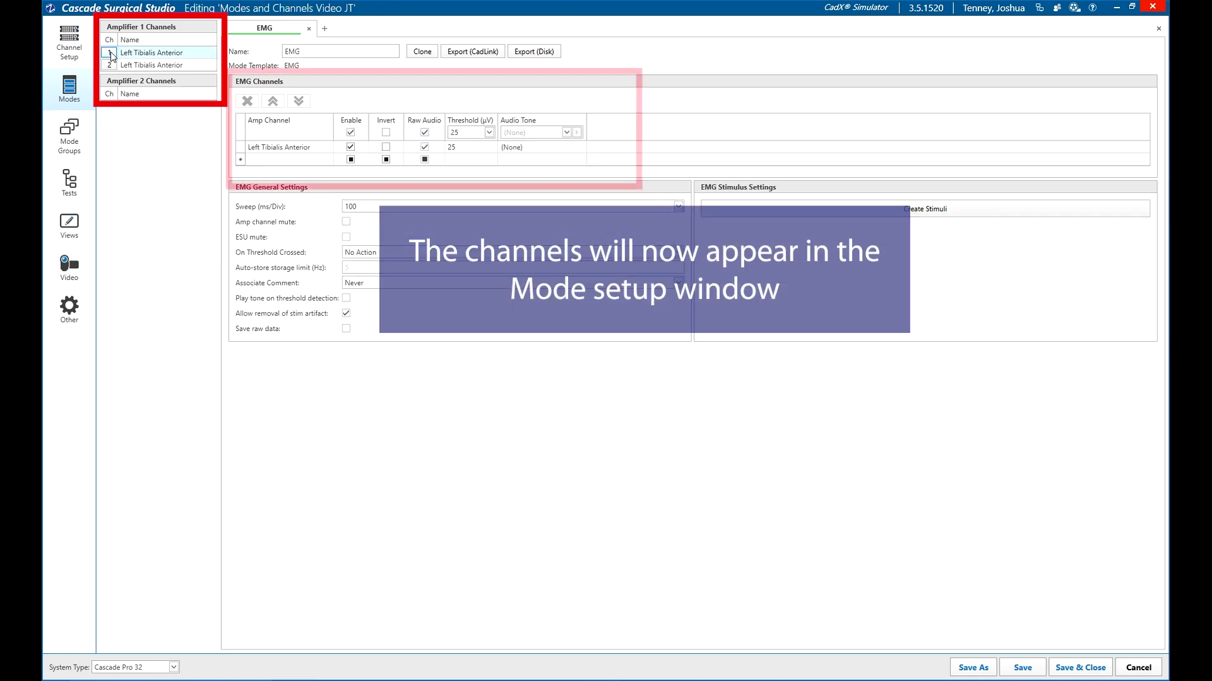
pyautogui.click(111, 66)
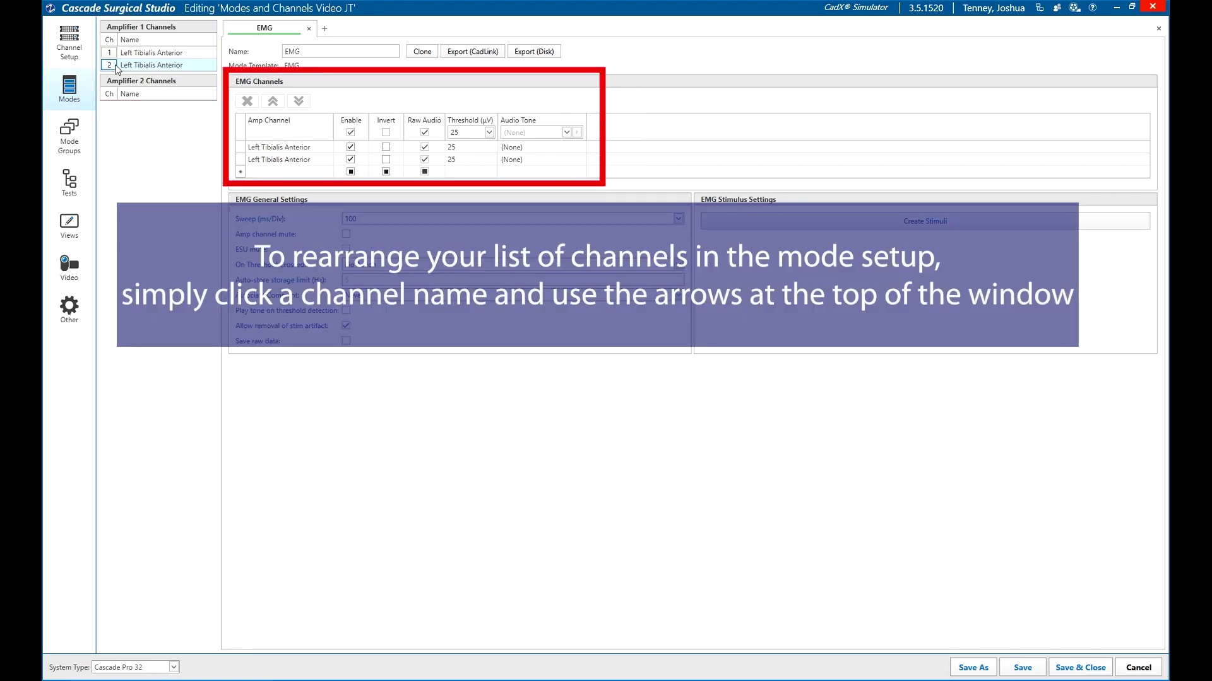
pyautogui.click(281, 159)
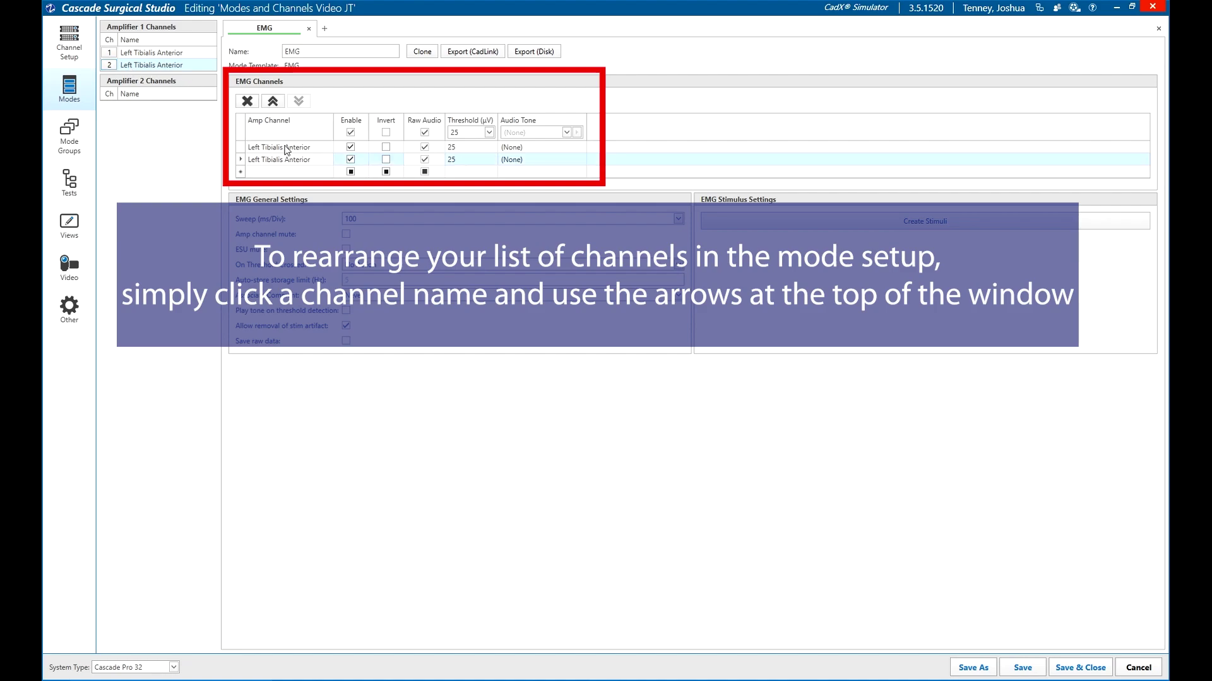
pyautogui.click(273, 103)
pyautogui.click(299, 103)
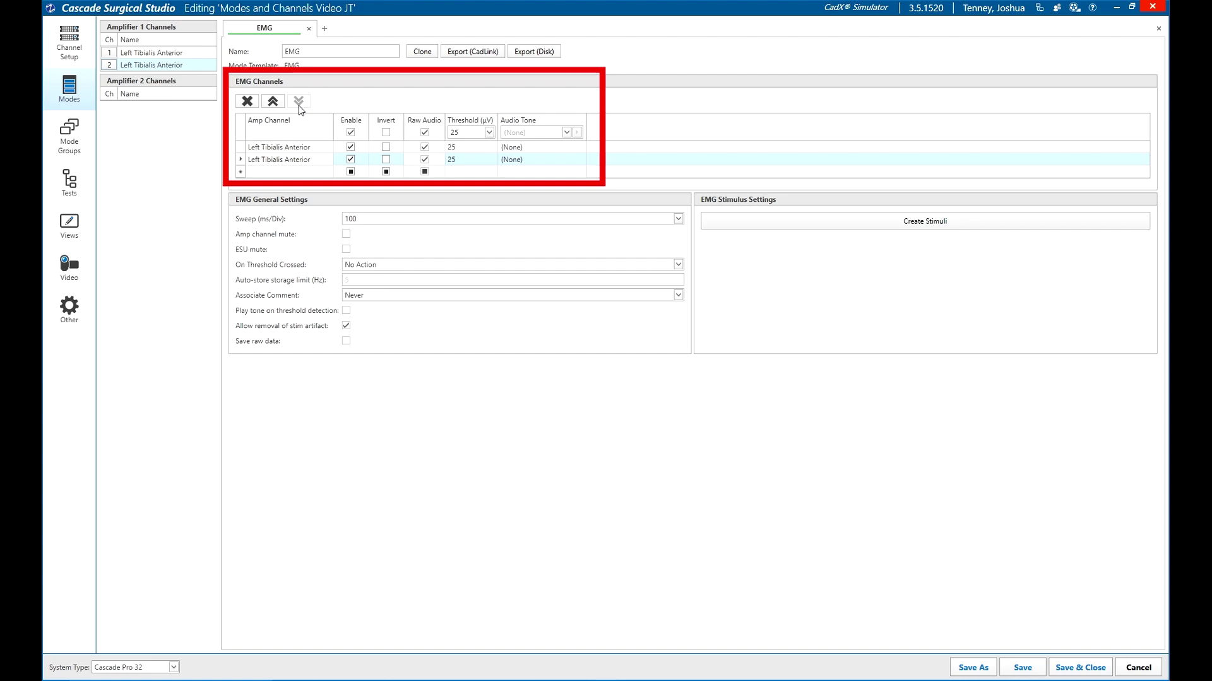
pyautogui.click(247, 103)
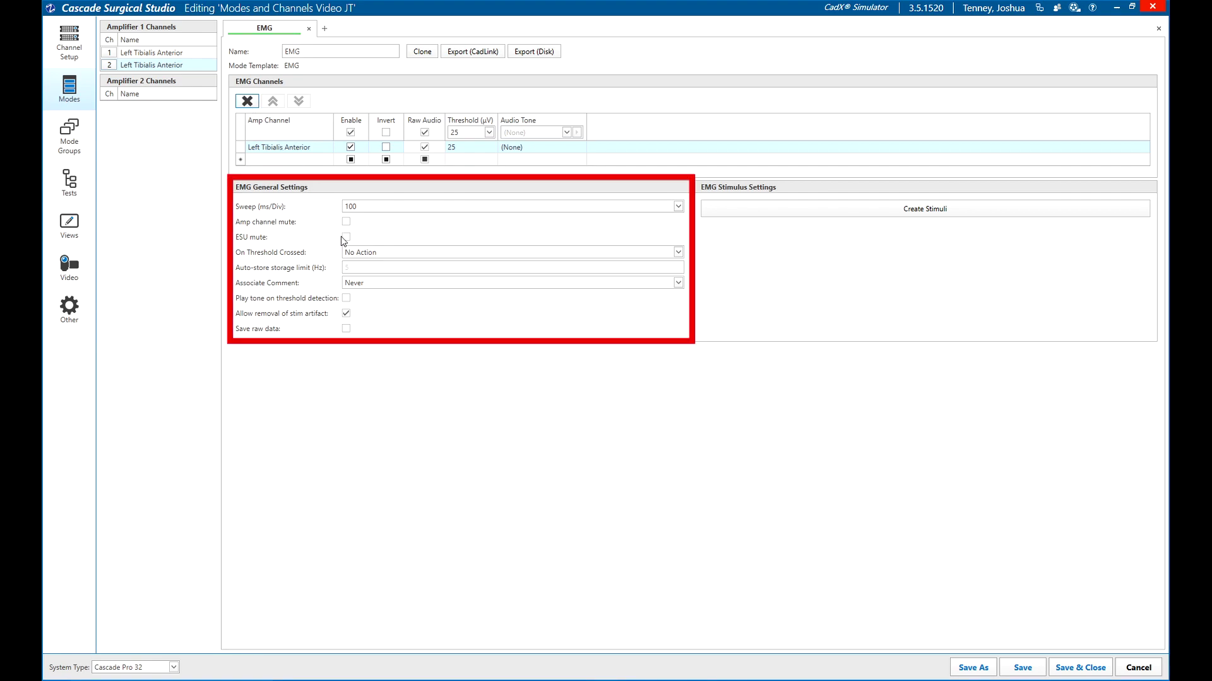
# Set Associate Comment to On Stored Trial and On Threshold Crossed to Store Trials.
pyautogui.click(413, 284)
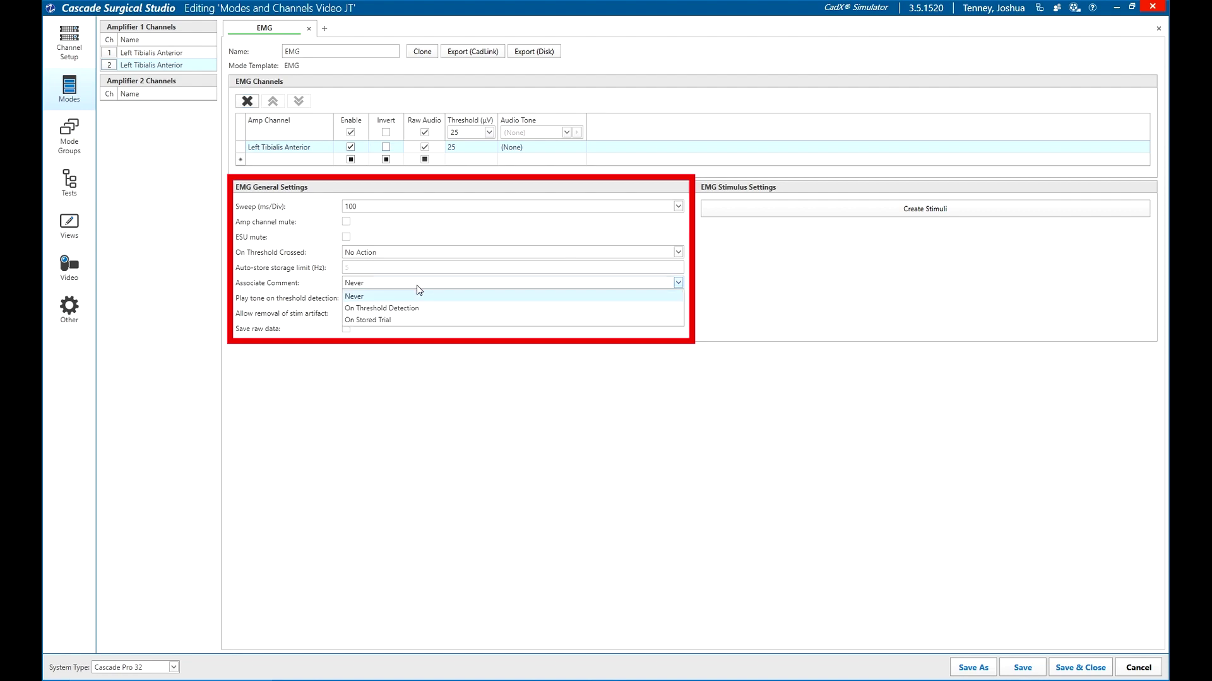
pyautogui.click(411, 317)
pyautogui.click(414, 254)
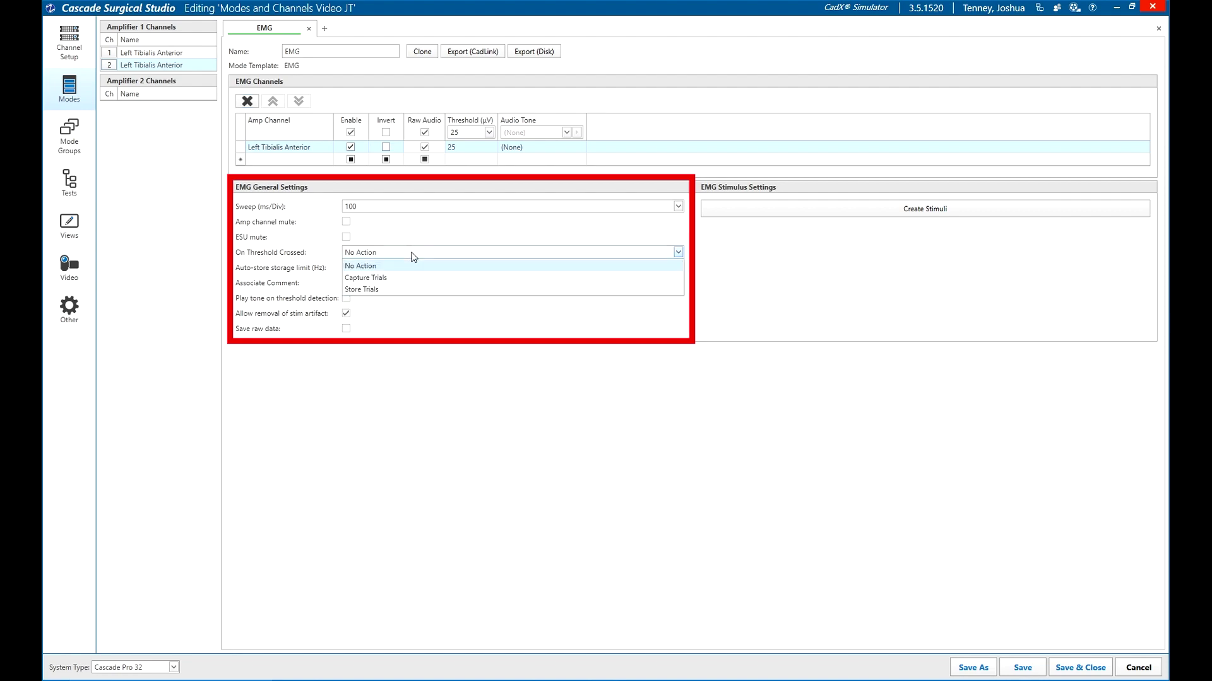
pyautogui.click(398, 289)
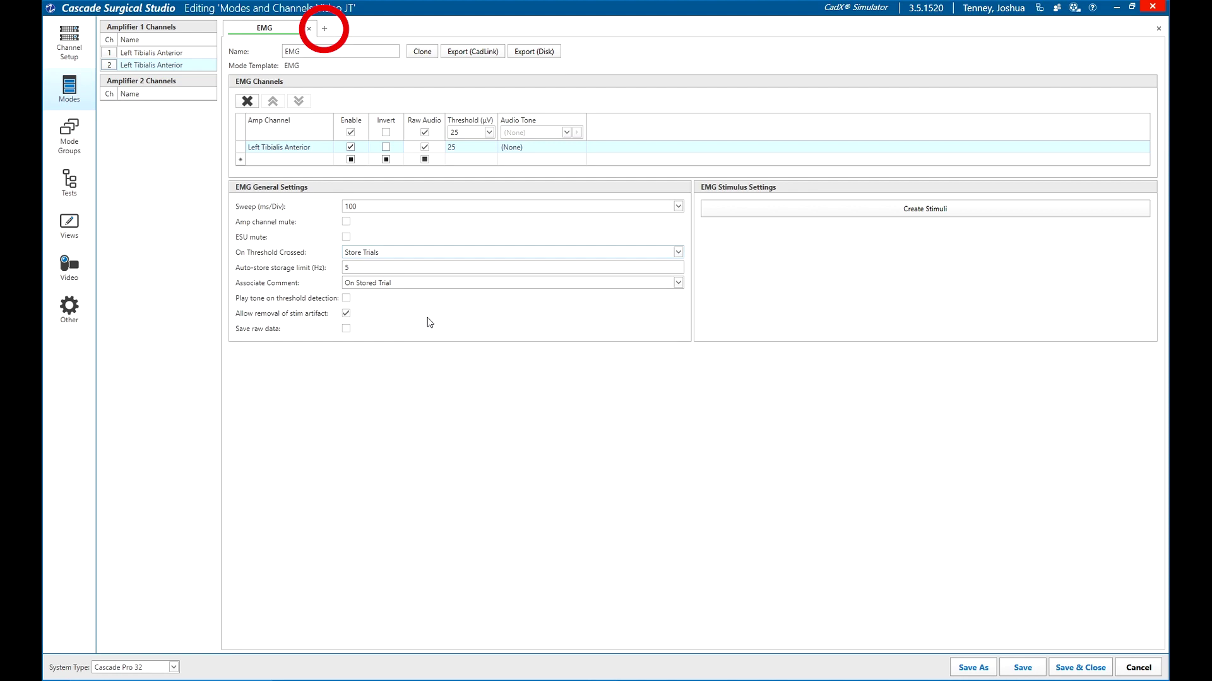
# Choose TEMG in the Add New Mode list and confirm it as a second mode.
pyautogui.click(325, 29)
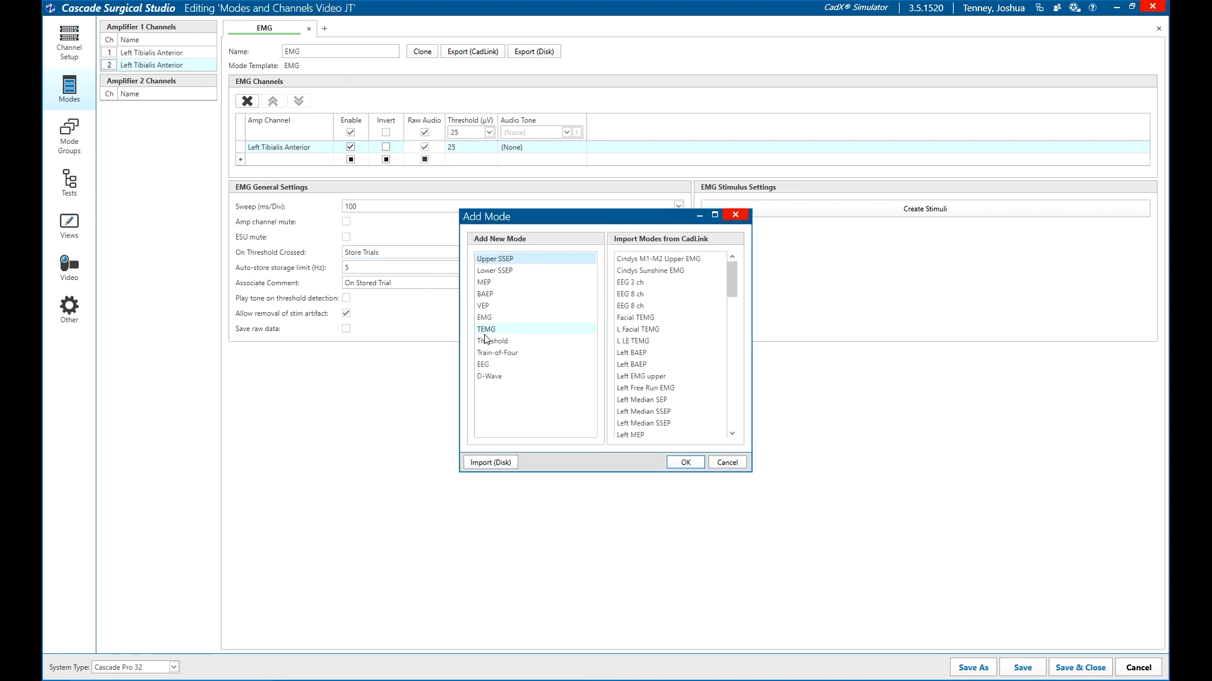
pyautogui.click(489, 330)
pyautogui.click(683, 463)
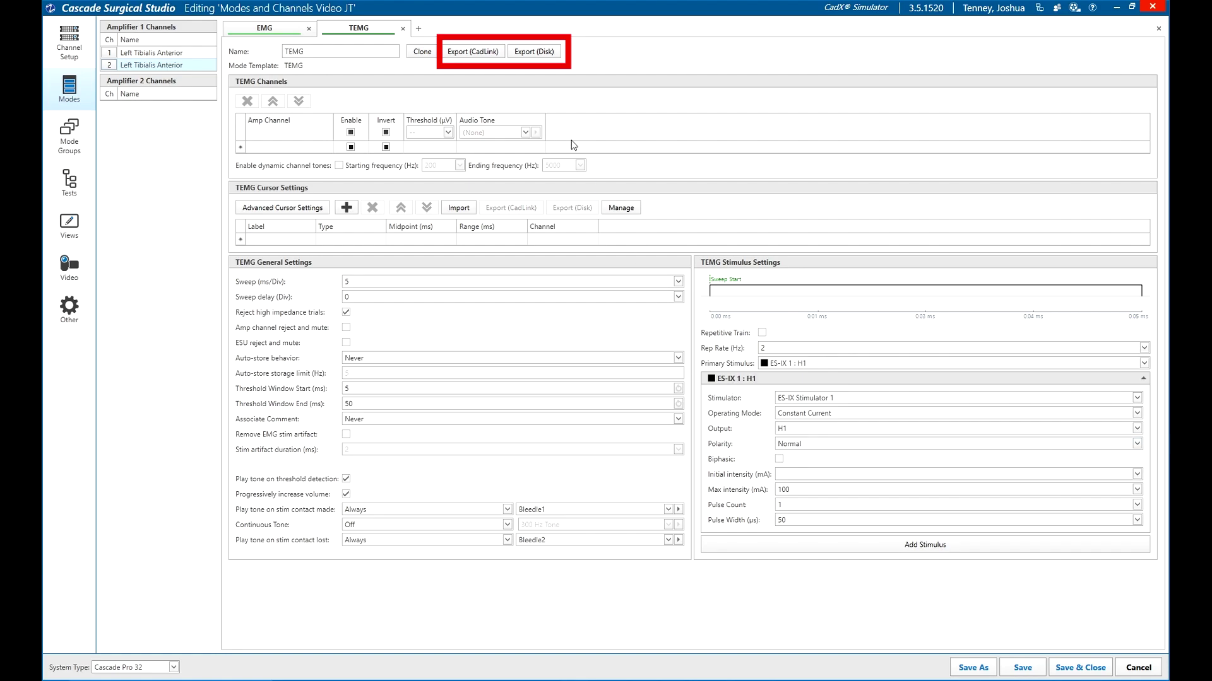
# Export the TEMG mode to disk as TEMG.iommode in the CSS Exports Modes folder.
pyautogui.click(520, 53)
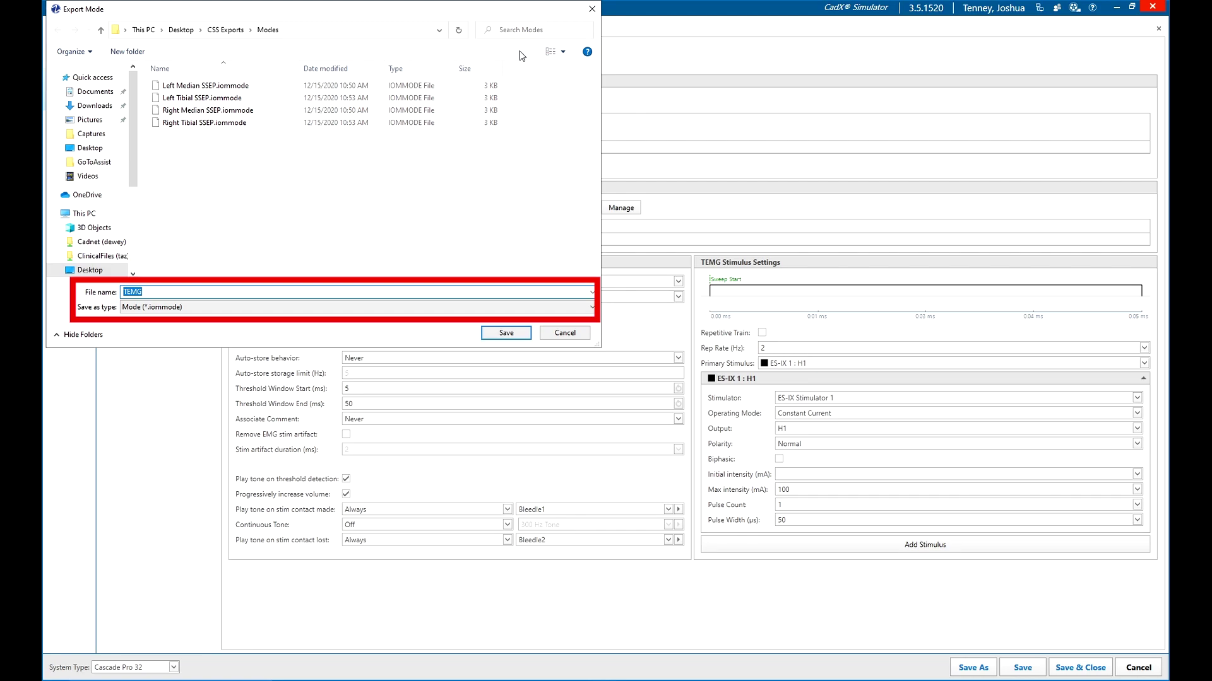
pyautogui.click(507, 338)
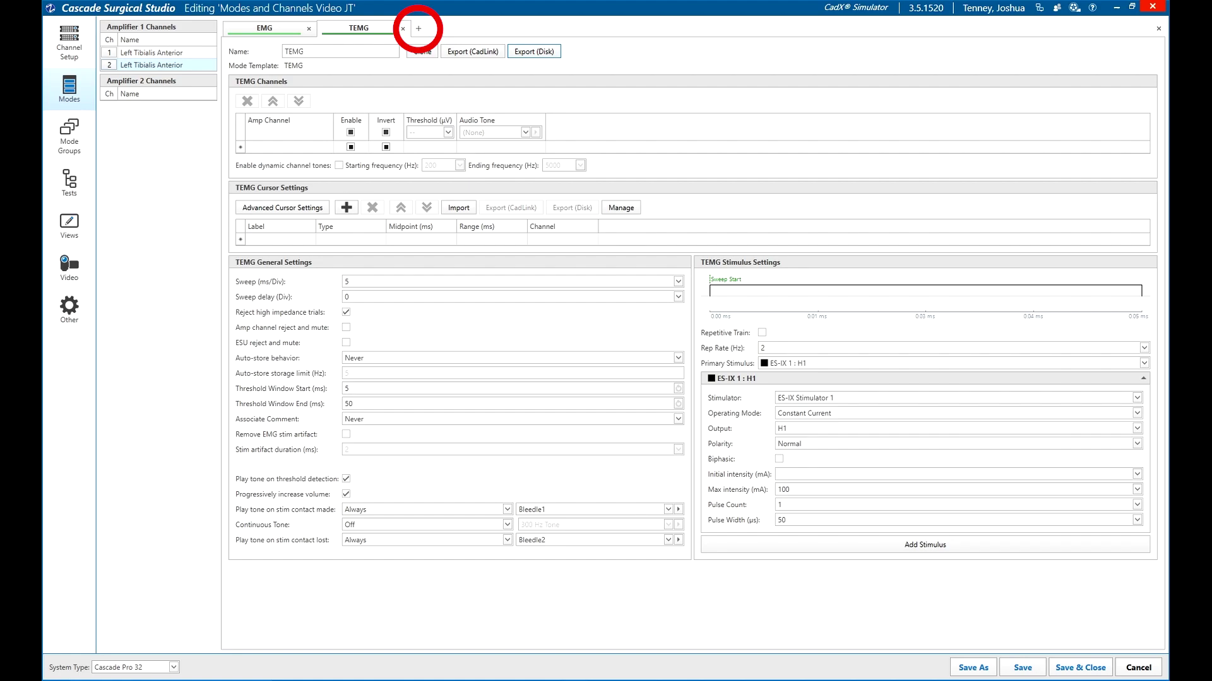
# Import Left Median SSEP.iommode from disk as a new mode.
pyautogui.click(418, 30)
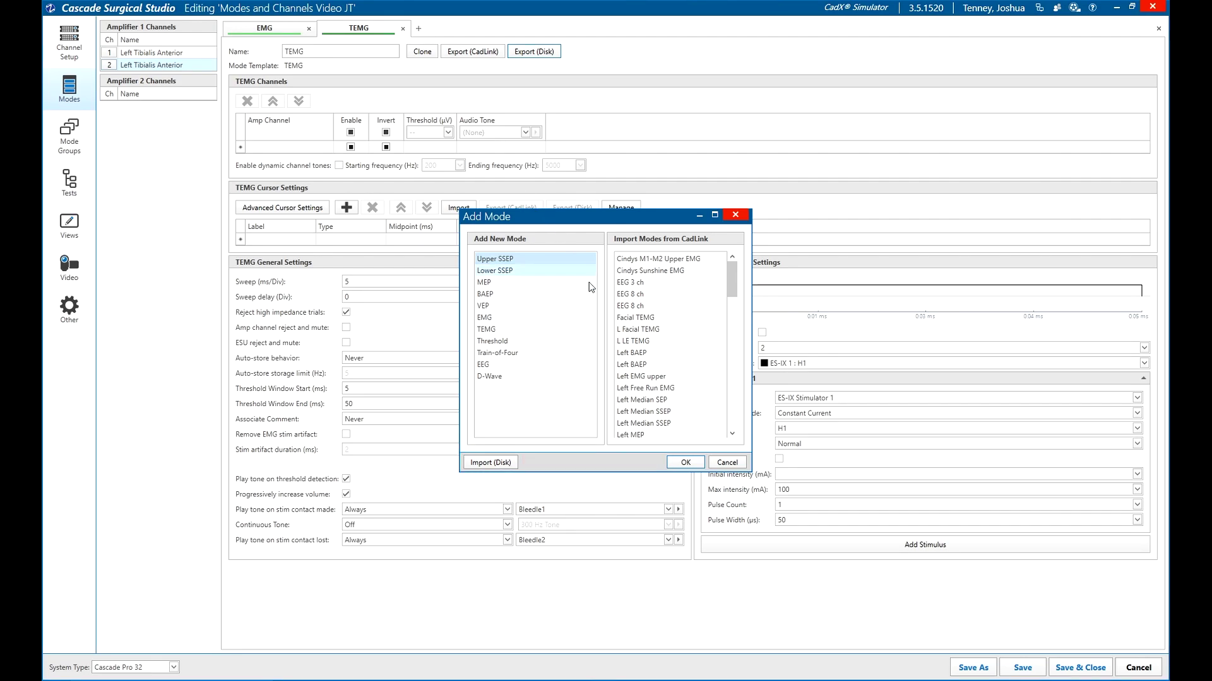
pyautogui.click(499, 464)
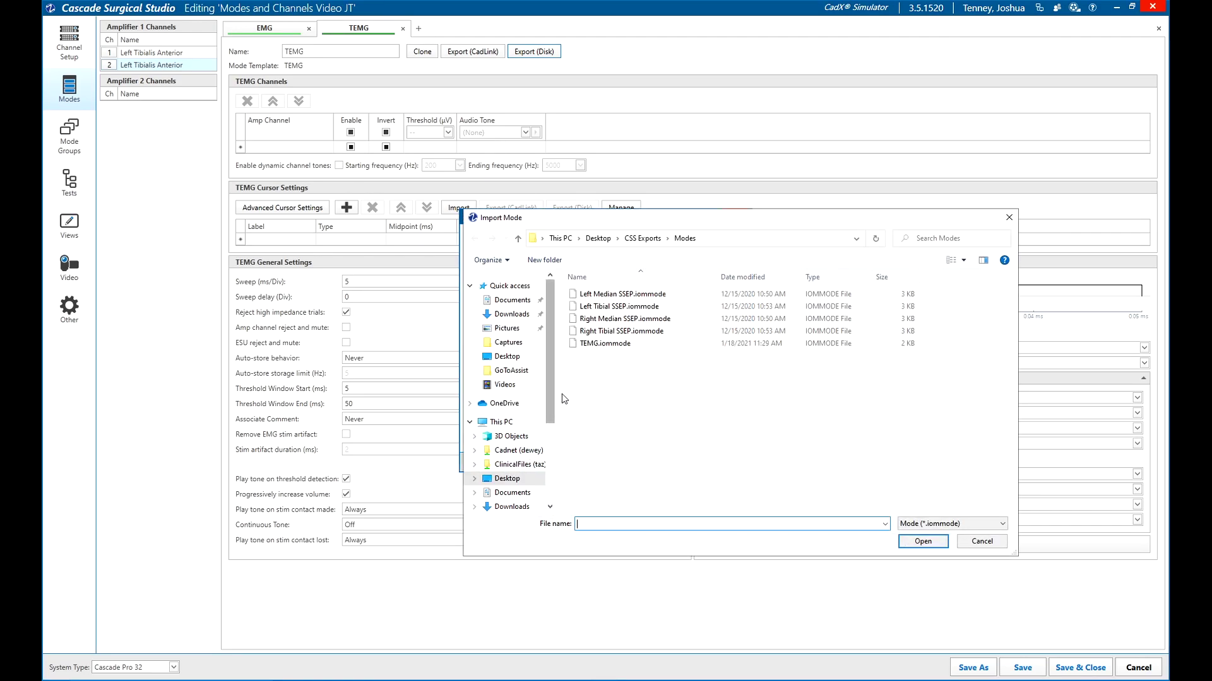
pyautogui.click(598, 295)
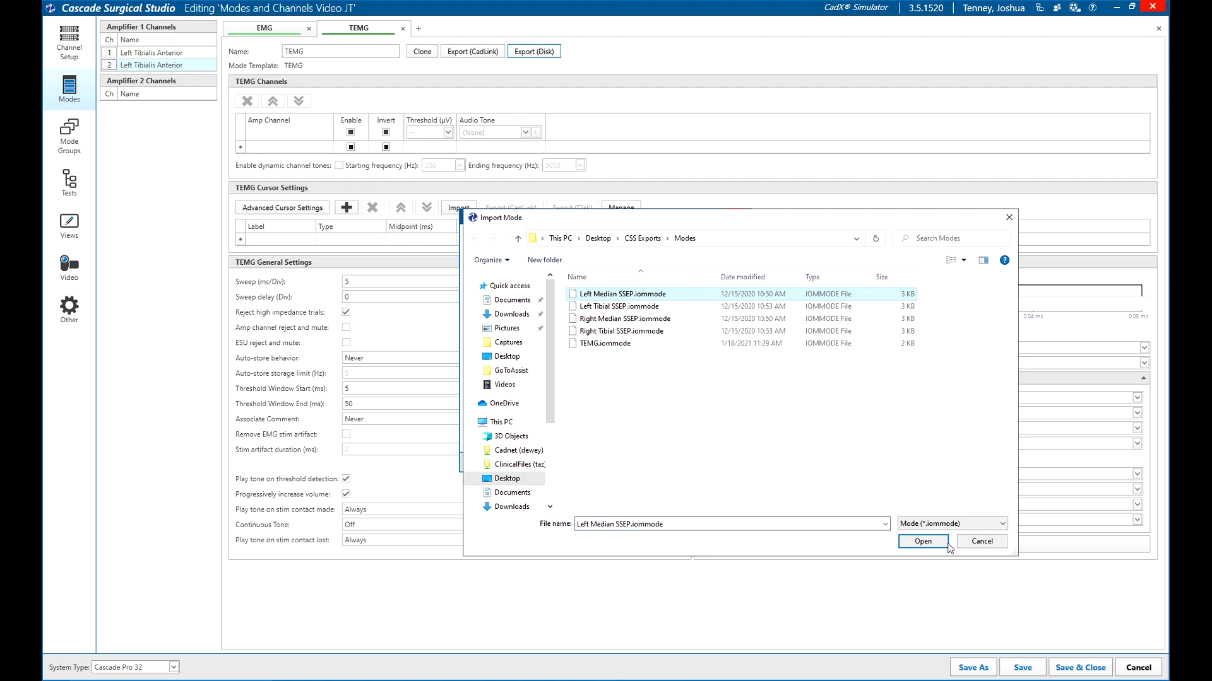
pyautogui.click(922, 541)
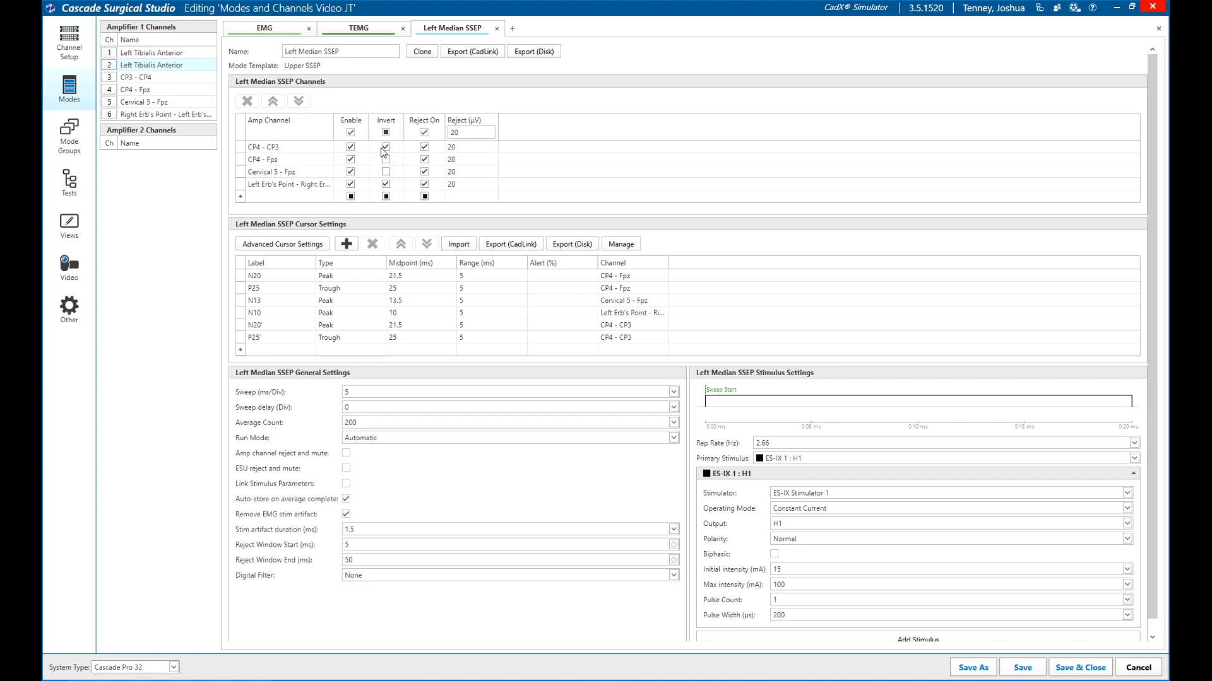
# Go from Channel Setup to Views and start adding windows to the Default View.
pyautogui.click(53, 46)
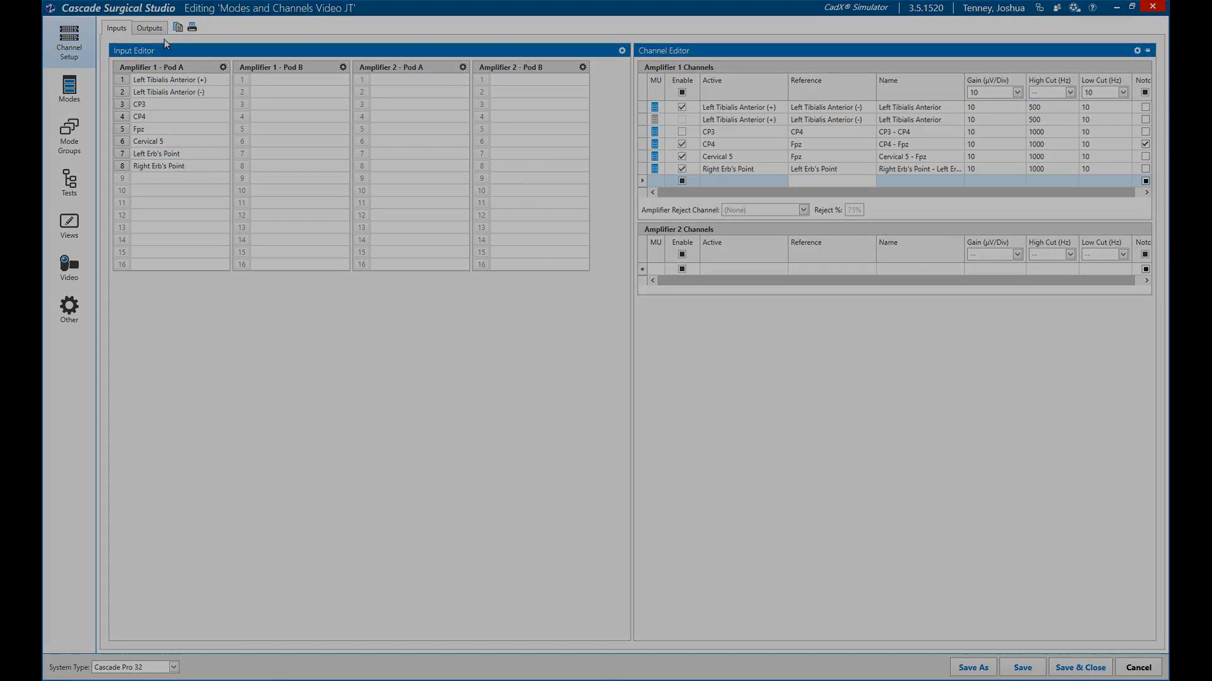
pyautogui.click(70, 224)
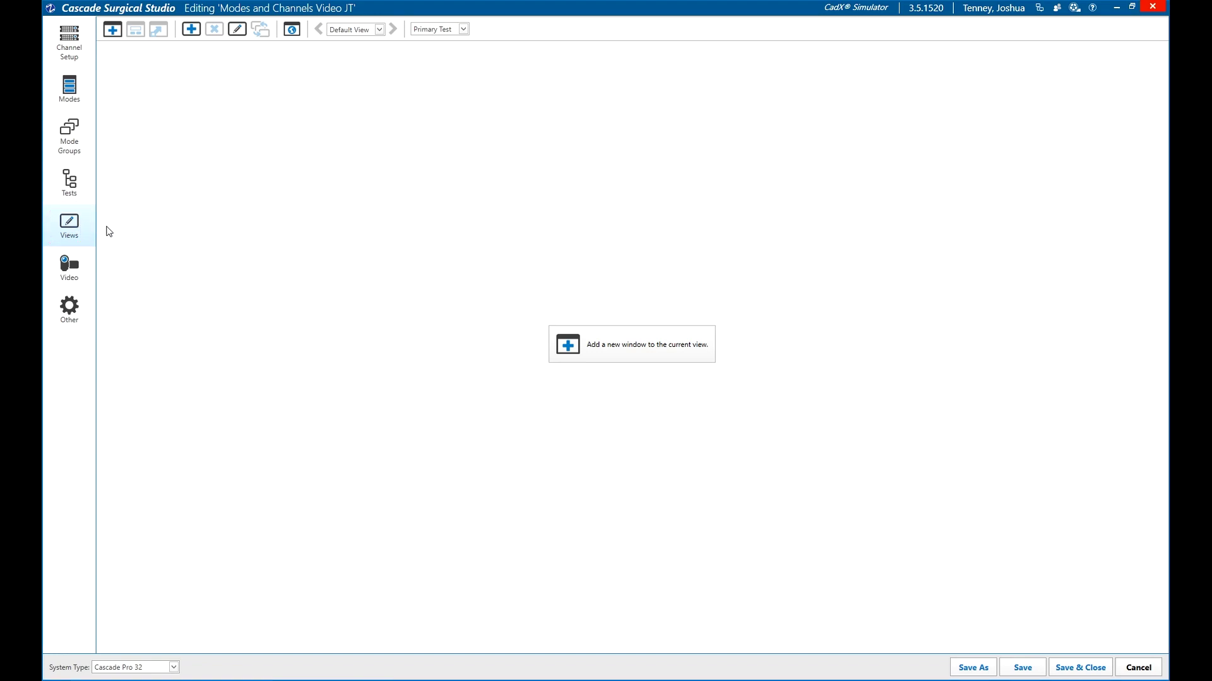
pyautogui.click(654, 351)
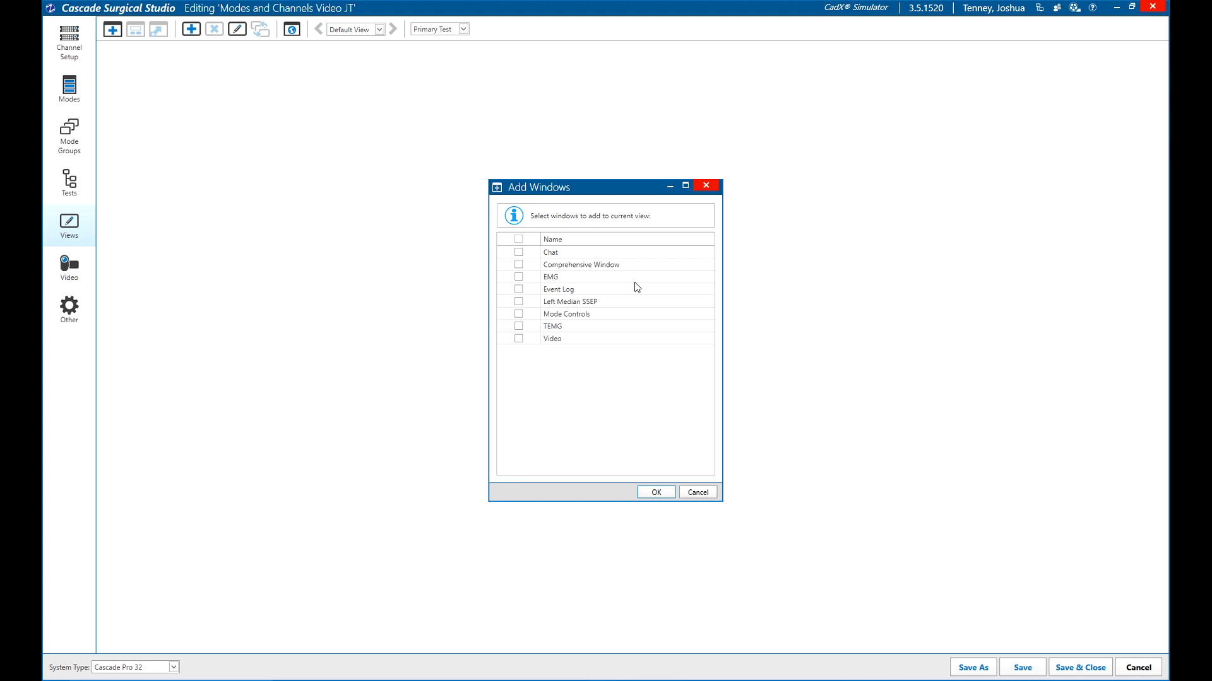
# Tick EMG, Left Median SSEP, Mode Controls, TEMG, Event Log and Chat, then confirm.
pyautogui.click(518, 277)
pyautogui.click(519, 301)
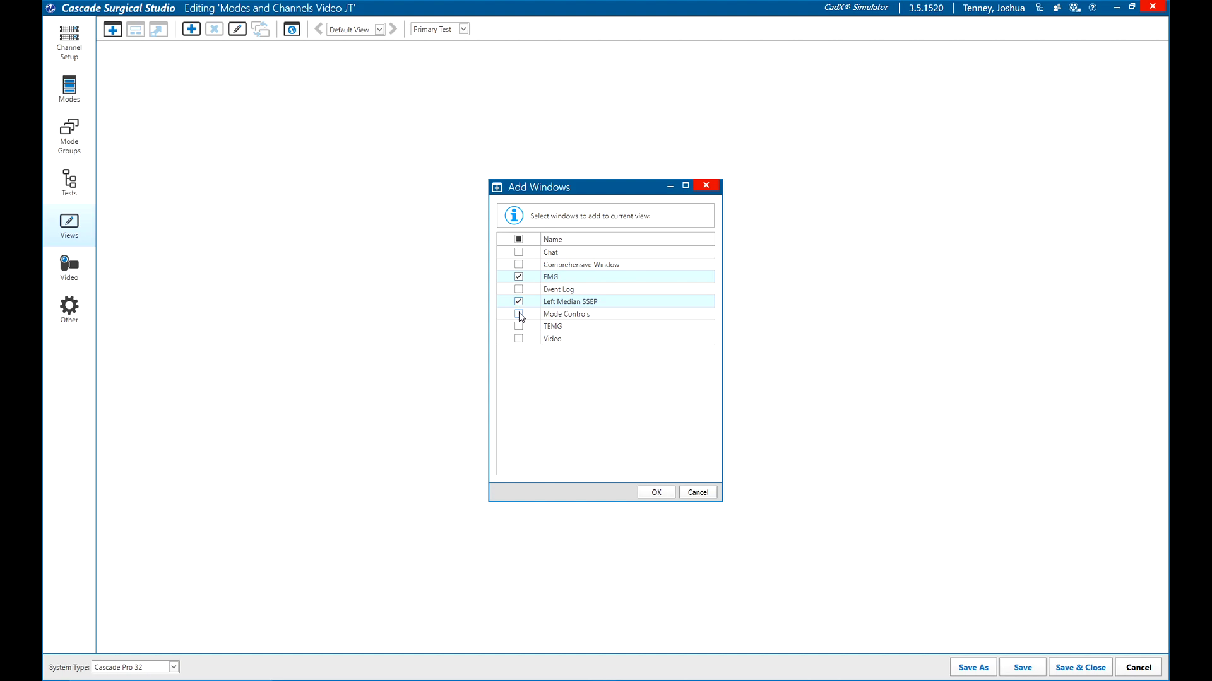
pyautogui.click(519, 314)
pyautogui.click(518, 326)
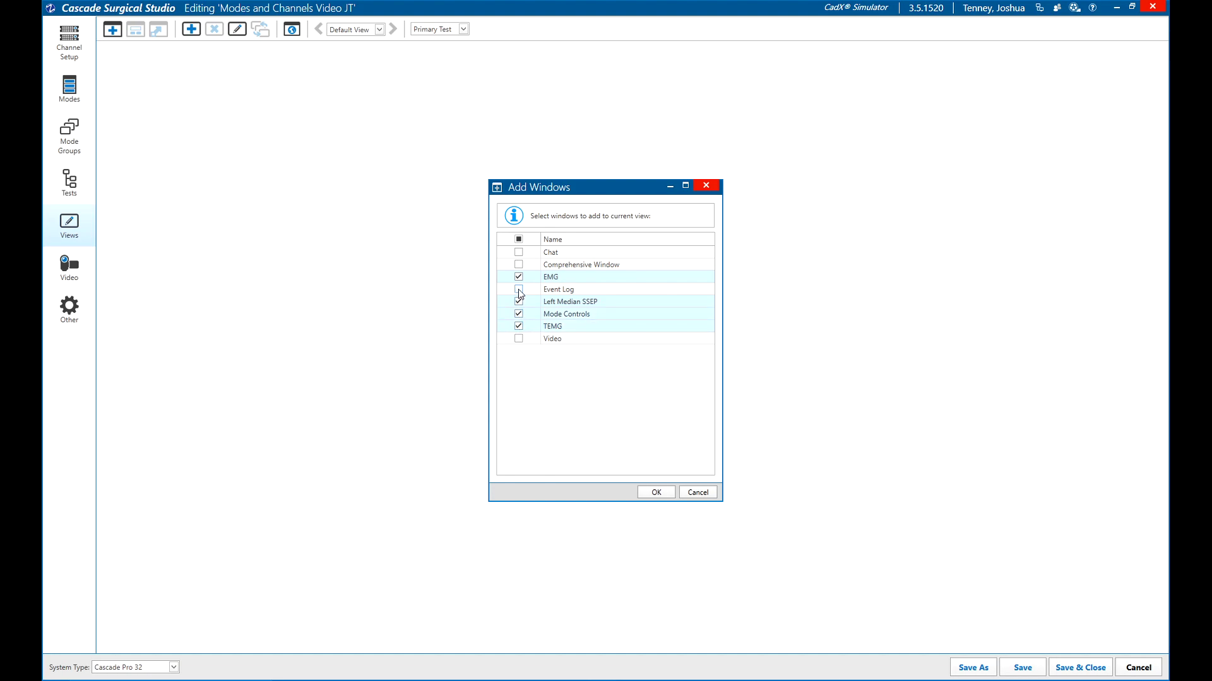
pyautogui.click(518, 289)
pyautogui.click(518, 253)
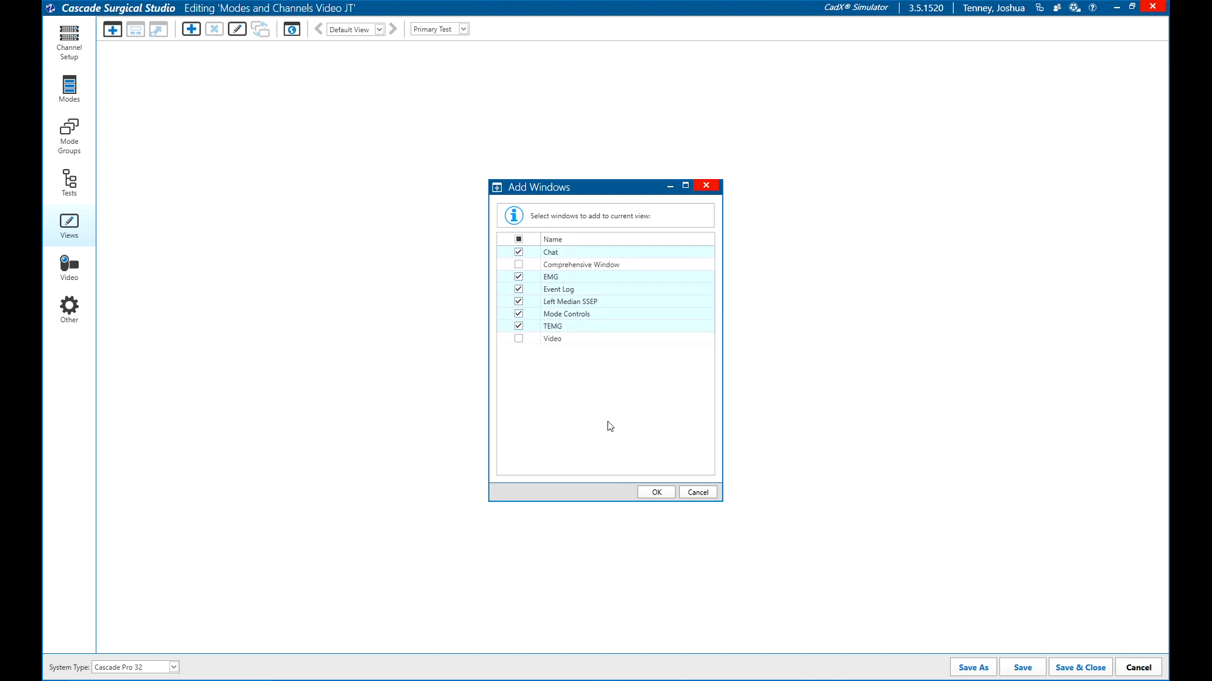
pyautogui.click(656, 493)
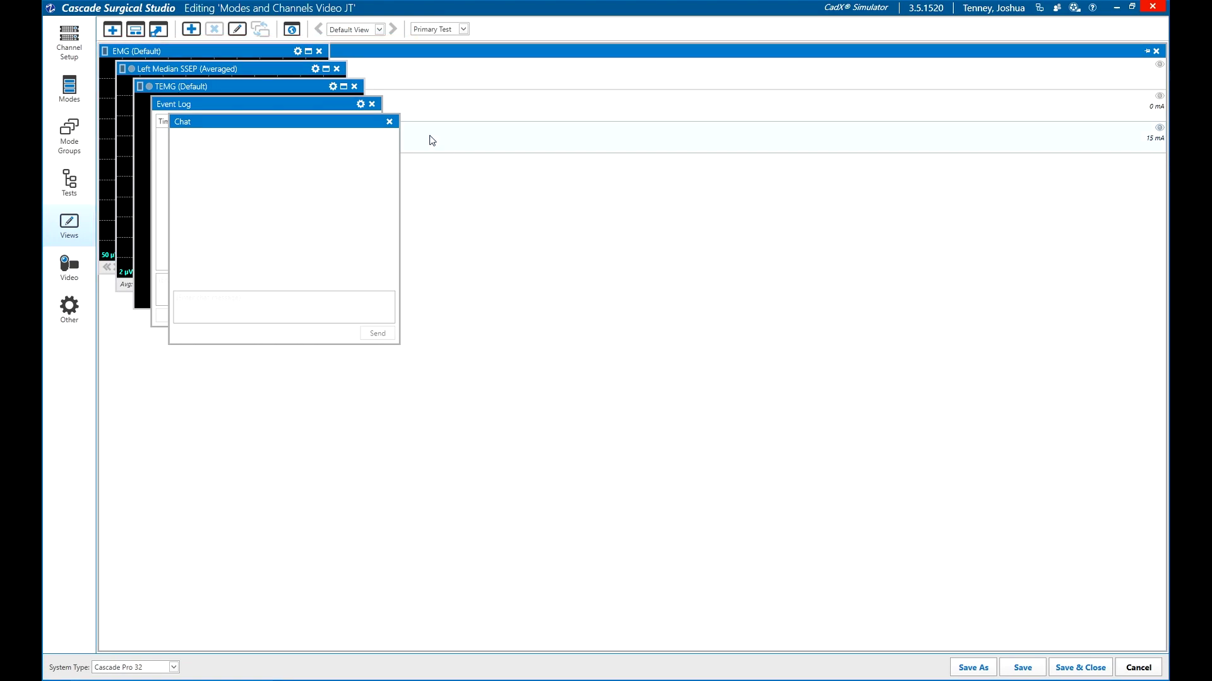
# Pull Chat off the Event Log and dock it across the right half beside EMG.
pyautogui.moveTo(268, 124); pyautogui.dragTo(1166, 354)
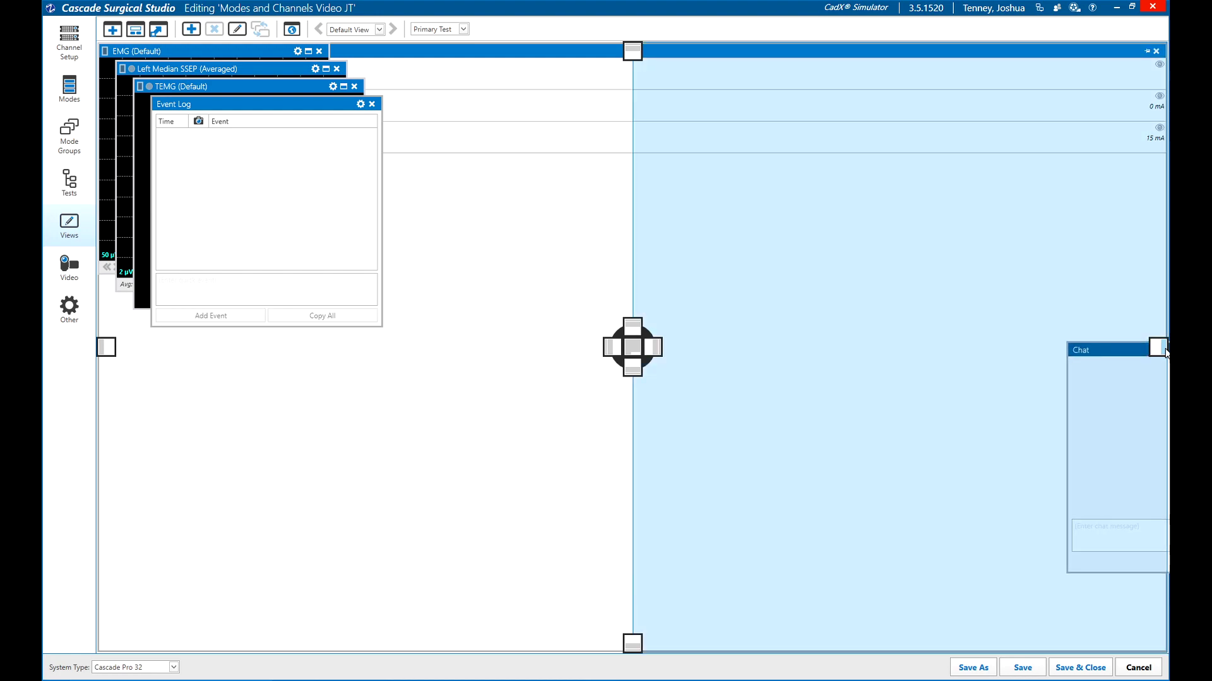
pyautogui.moveTo(1166, 353)
pyautogui.mouseDown()
pyautogui.moveTo(634, 49)
pyautogui.moveTo(842, 187)
pyautogui.moveTo(968, 327)
pyautogui.moveTo(1033, 354)
pyautogui.moveTo(1158, 348)
pyautogui.mouseUp()
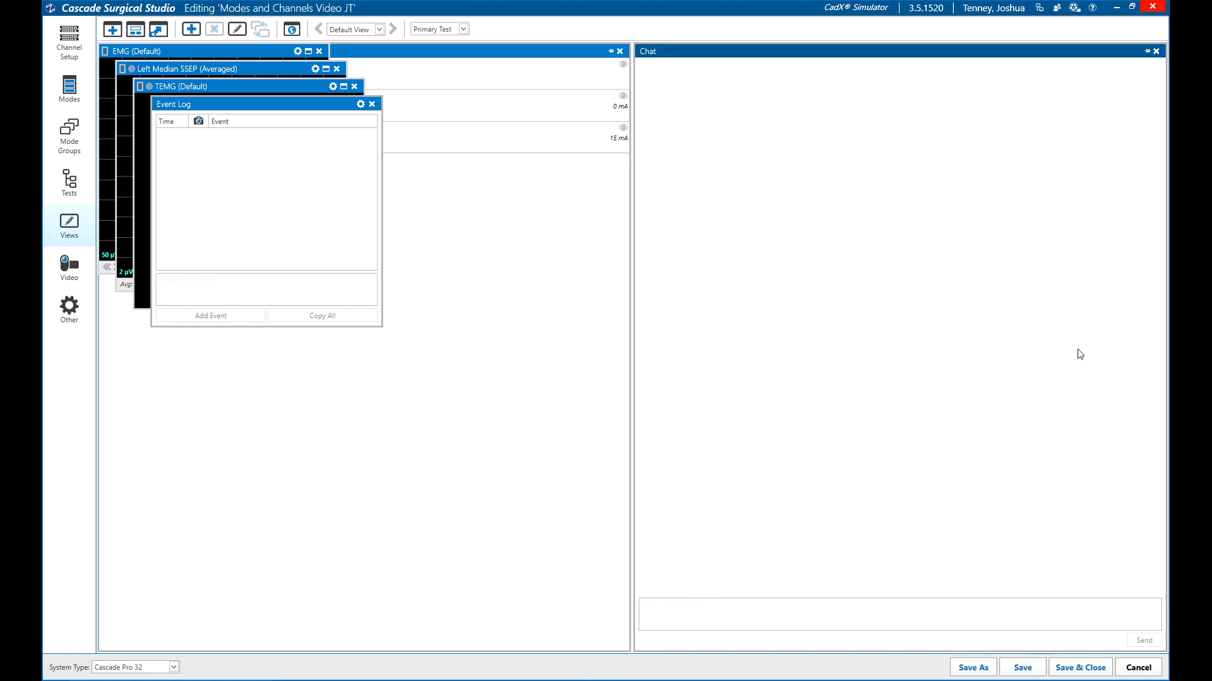
# Dock Event Log under Chat, then stack TEMG and EMG as tabs in the lower-left pane.
pyautogui.click(268, 109)
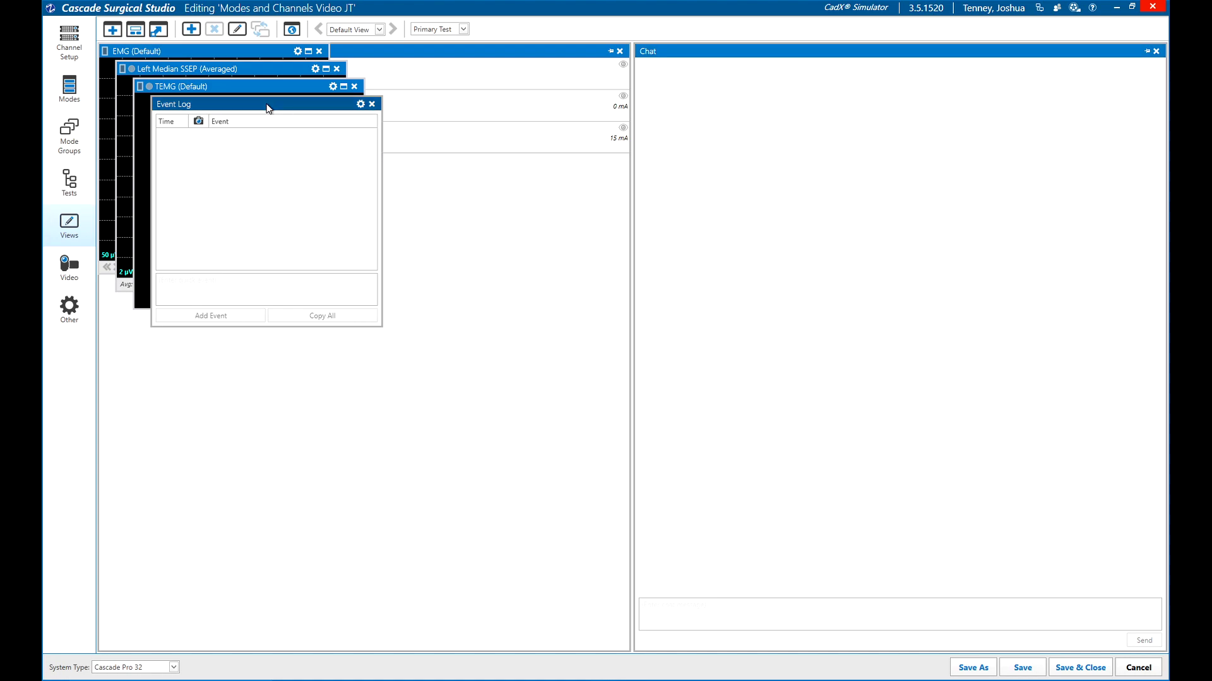
pyautogui.moveTo(269, 108); pyautogui.dragTo(898, 371)
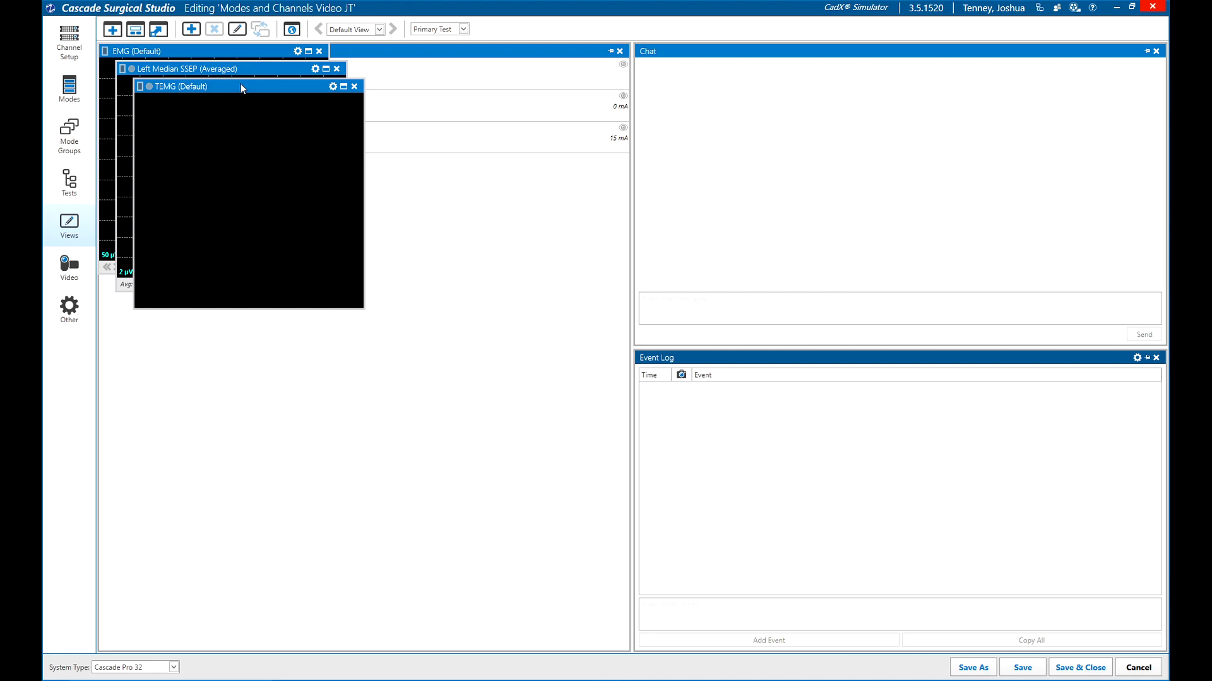
pyautogui.moveTo(240, 88); pyautogui.dragTo(366, 370)
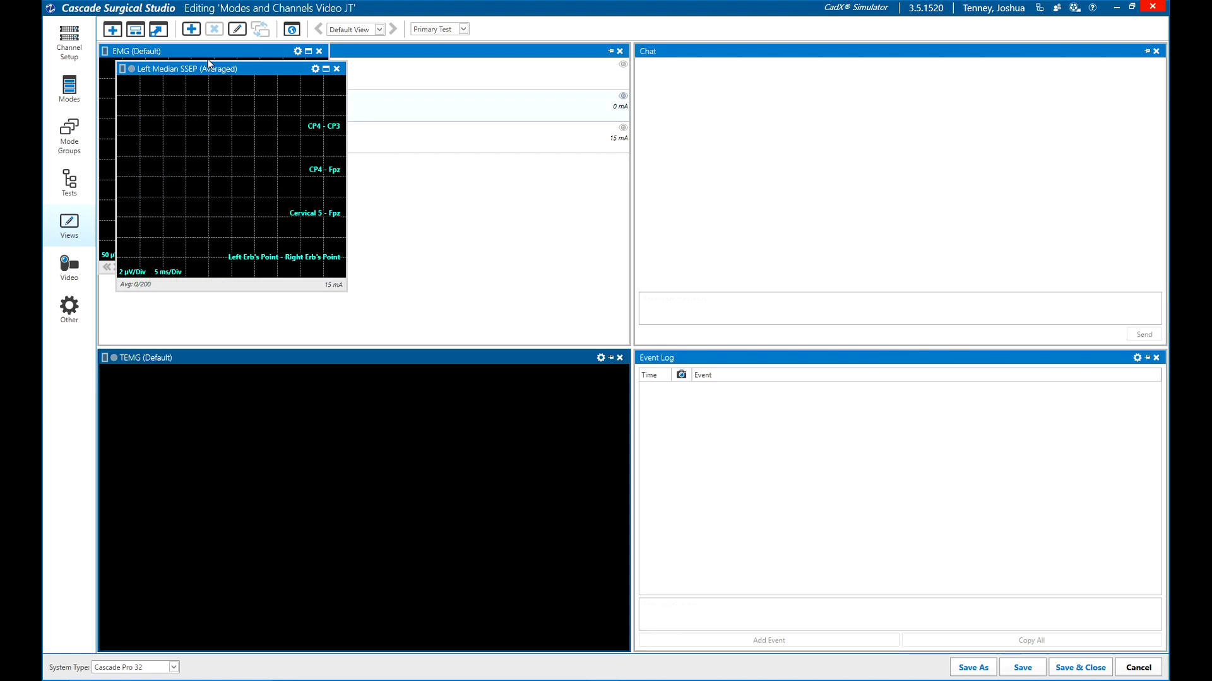
pyautogui.moveTo(208, 54); pyautogui.dragTo(364, 506)
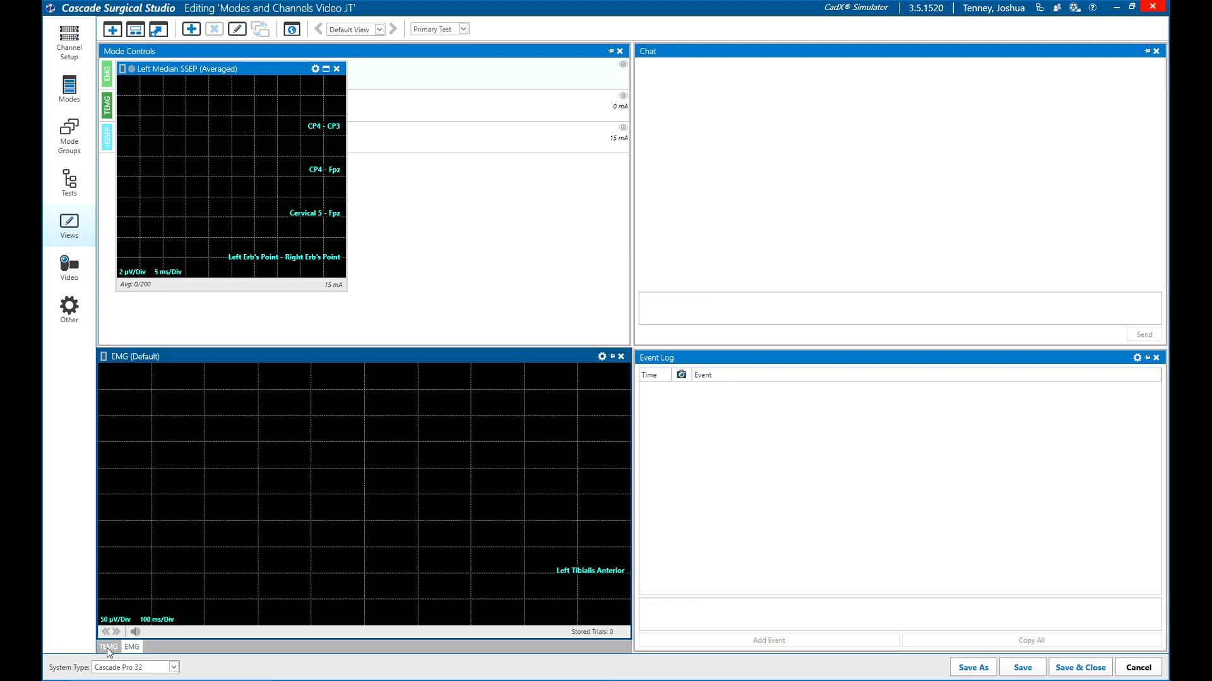
pyautogui.click(108, 648)
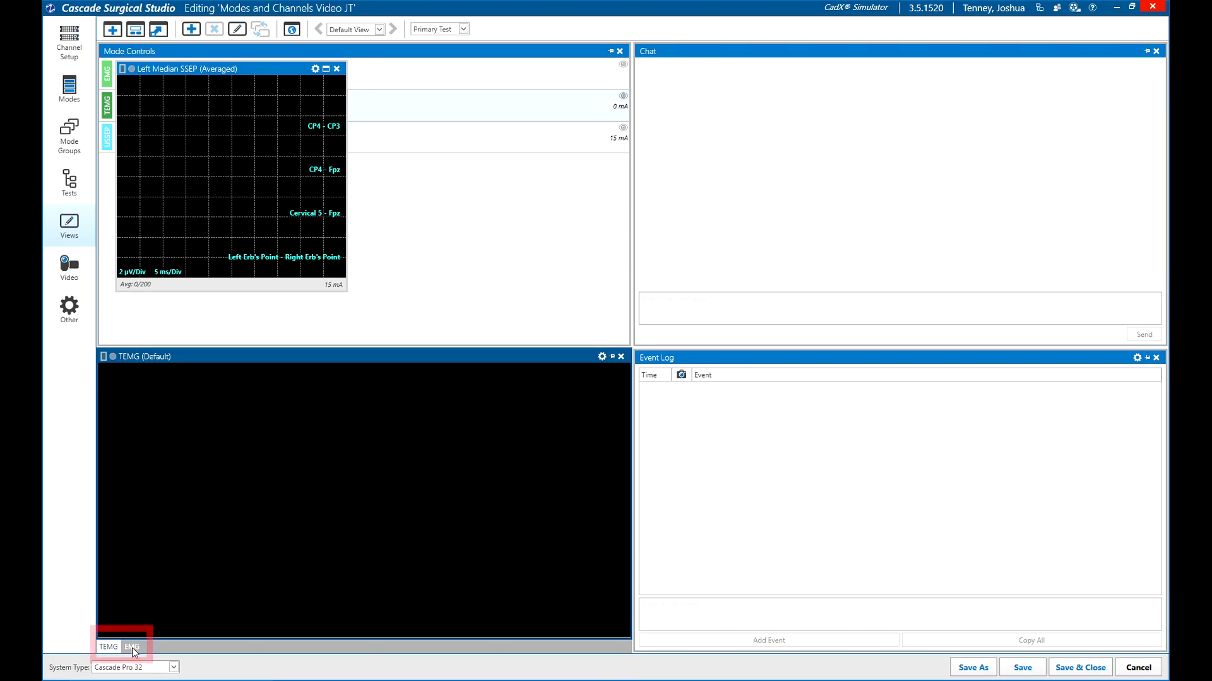
pyautogui.click(132, 648)
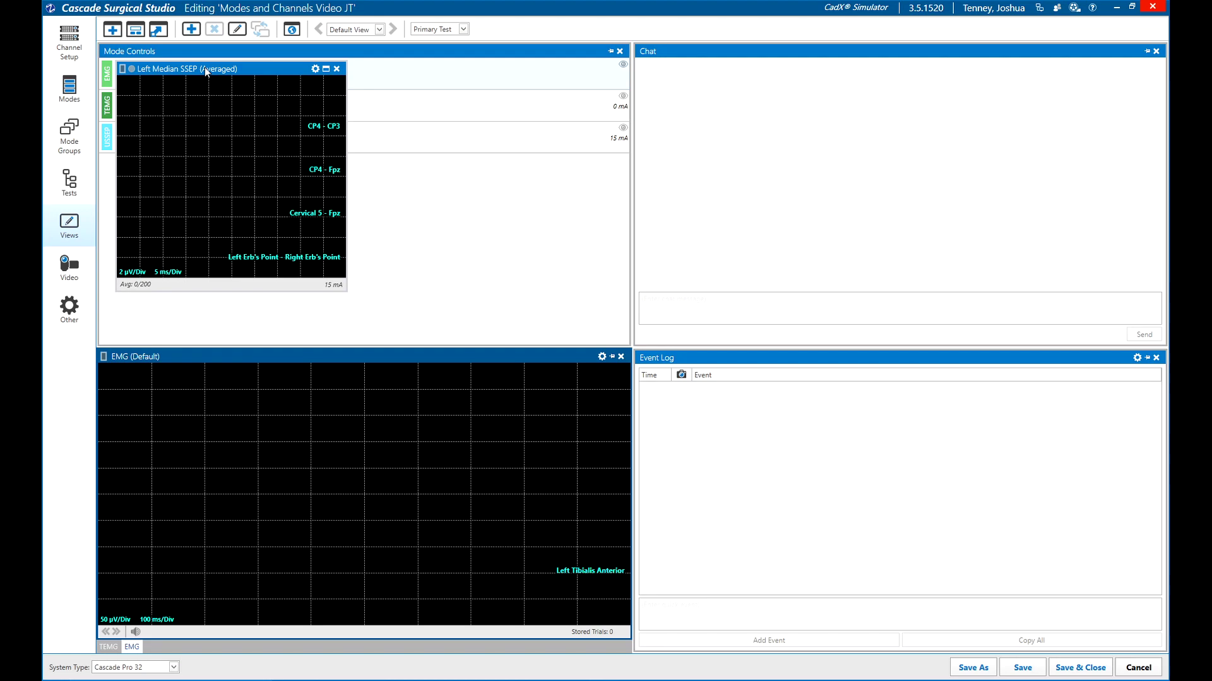
# Dock Left Median SSEP beside Mode Controls, then narrow Chat/Event Log and Mode Controls to widen the graphs.
pyautogui.moveTo(204, 67); pyautogui.dragTo(384, 201)
pyautogui.moveTo(158, 51); pyautogui.dragTo(106, 346)
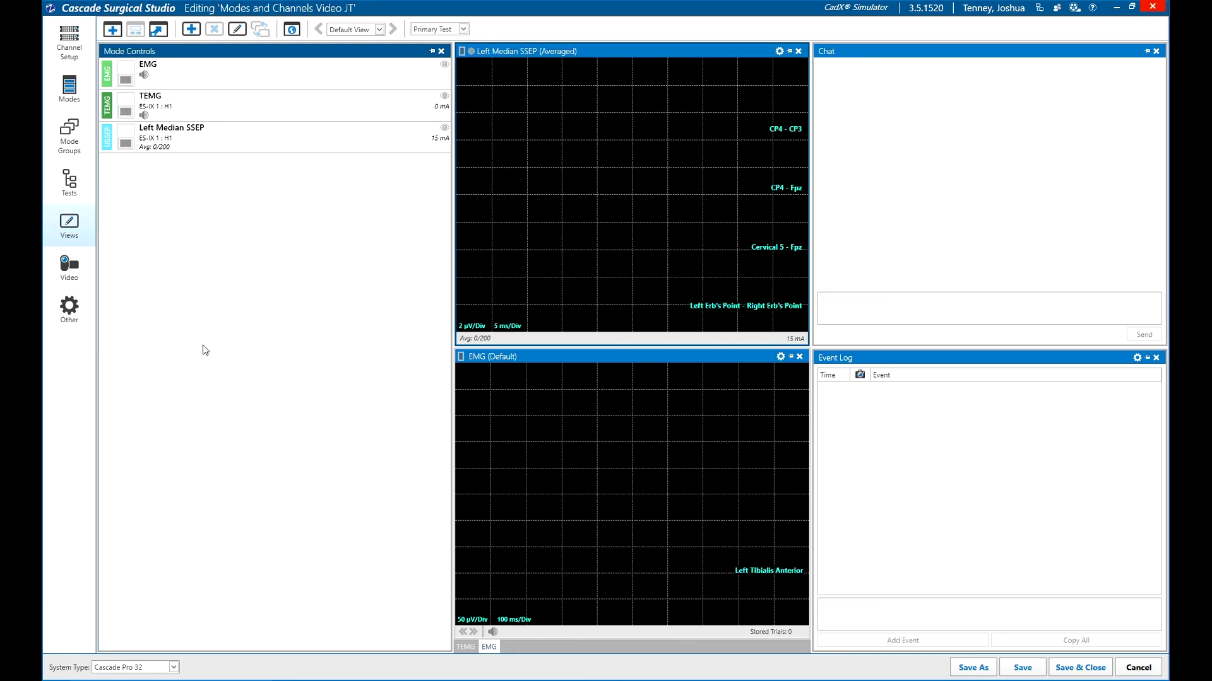
pyautogui.moveTo(811, 281); pyautogui.dragTo(999, 281)
pyautogui.moveTo(453, 272); pyautogui.dragTo(260, 265)
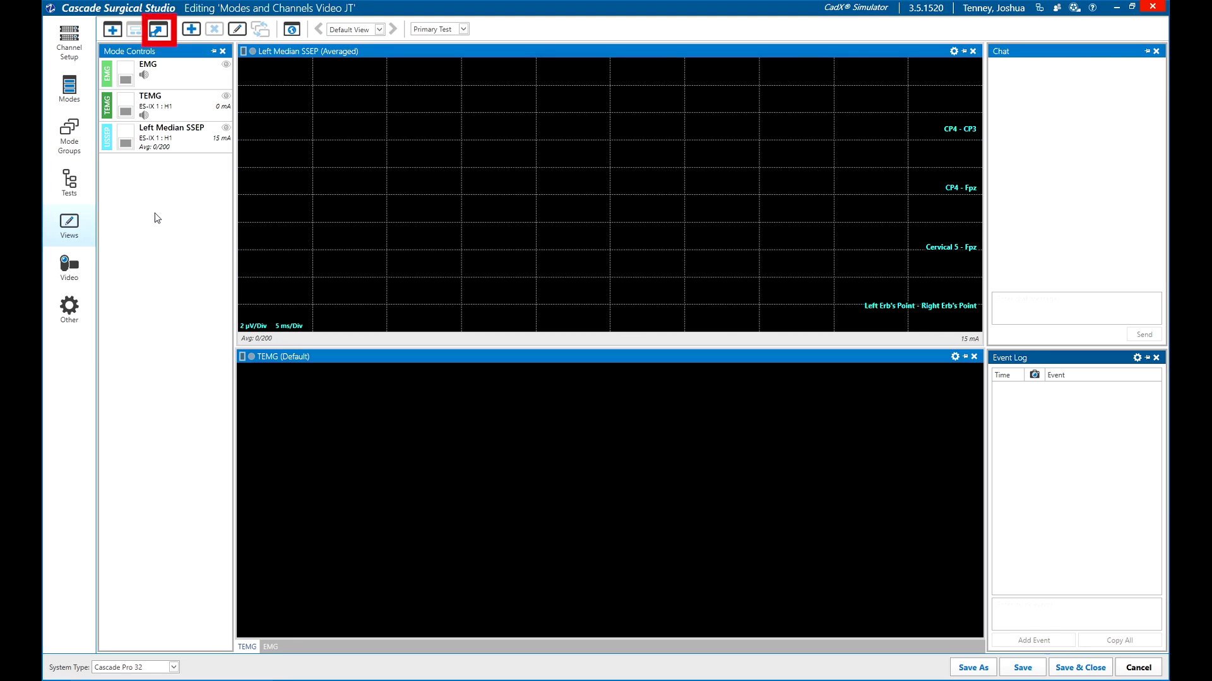
# Lock the window layout, test that Left Median SSEP stays put, then unlock the layout.
pyautogui.click(159, 31)
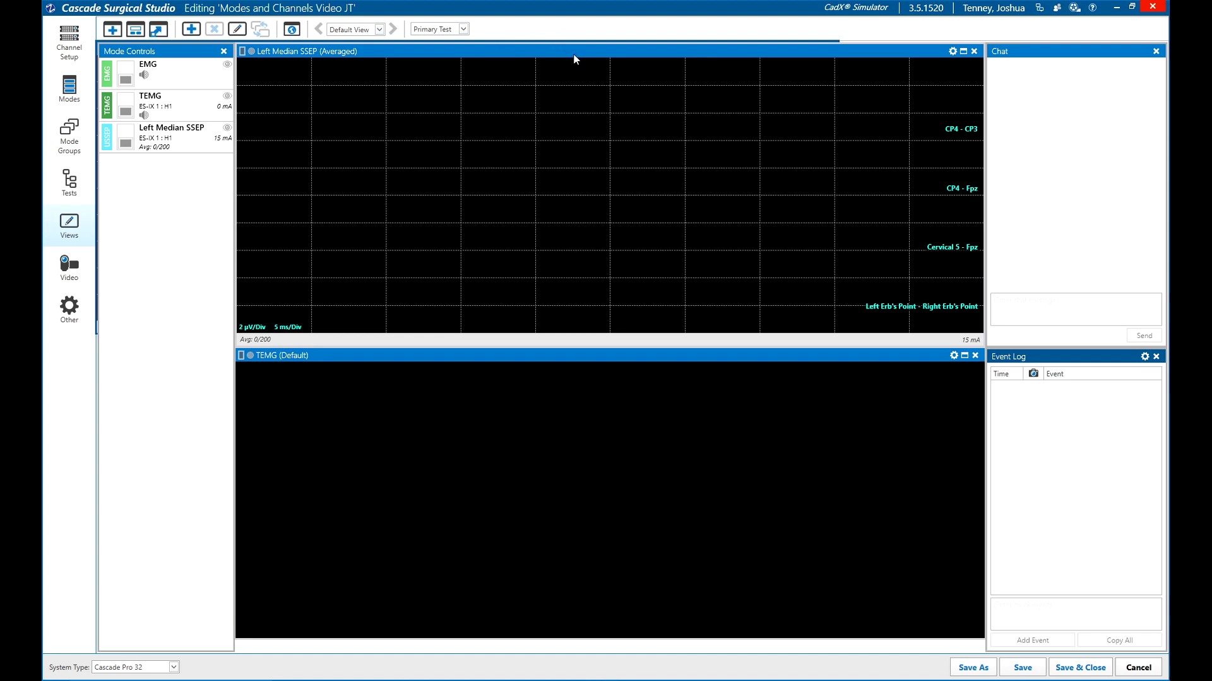
pyautogui.moveTo(574, 56)
pyautogui.mouseDown()
pyautogui.moveTo(519, 113)
pyautogui.moveTo(579, 194)
pyautogui.moveTo(626, 201)
pyautogui.moveTo(620, 115)
pyautogui.moveTo(566, 58)
pyautogui.moveTo(576, 54)
pyautogui.mouseUp()
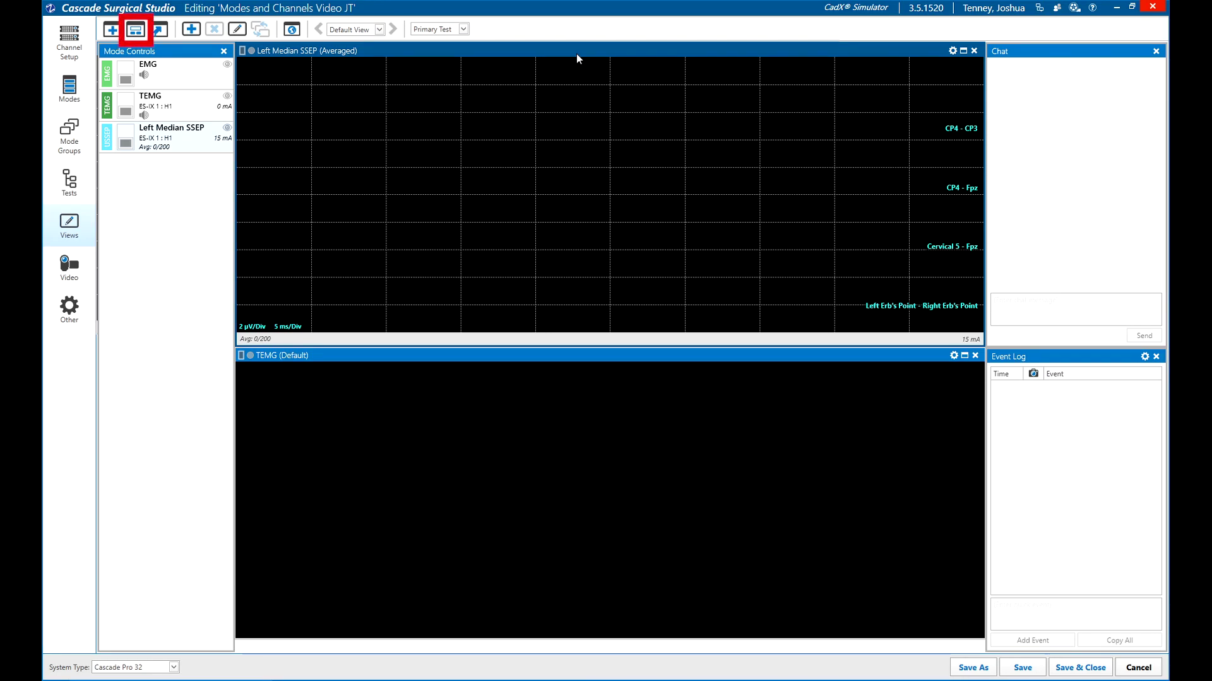
pyautogui.click(135, 32)
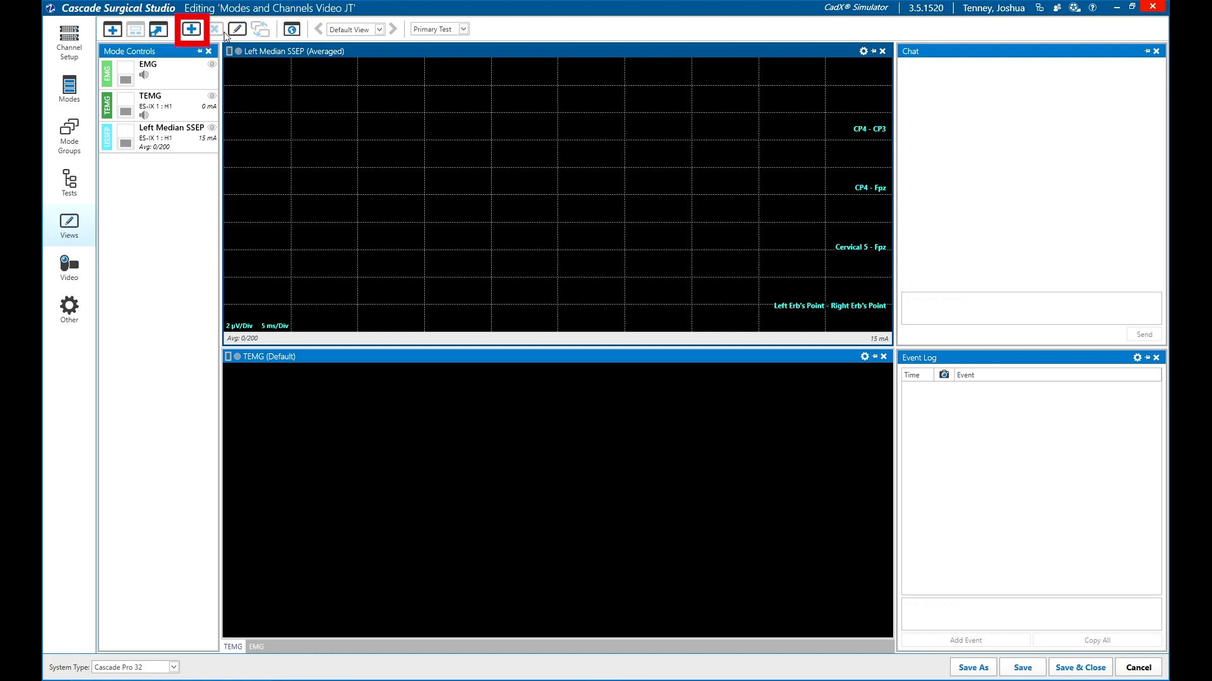
# Create a new view named 'new' without adding any windows to it.
pyautogui.click(192, 30)
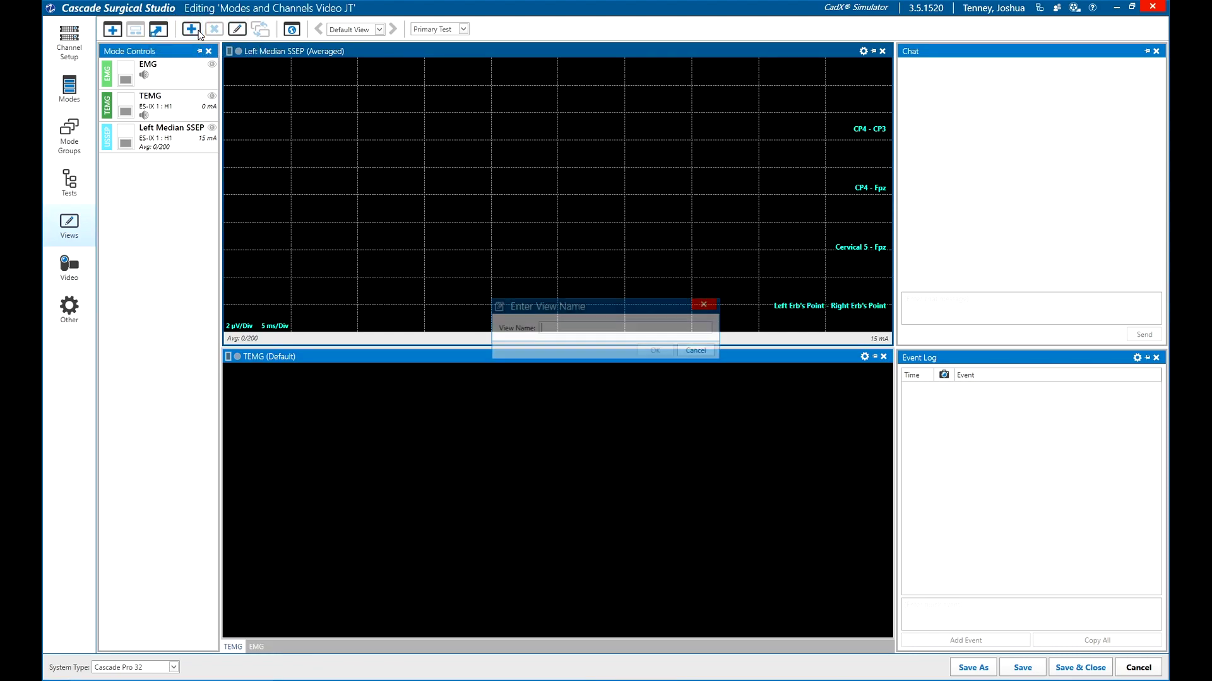
pyautogui.write('new')
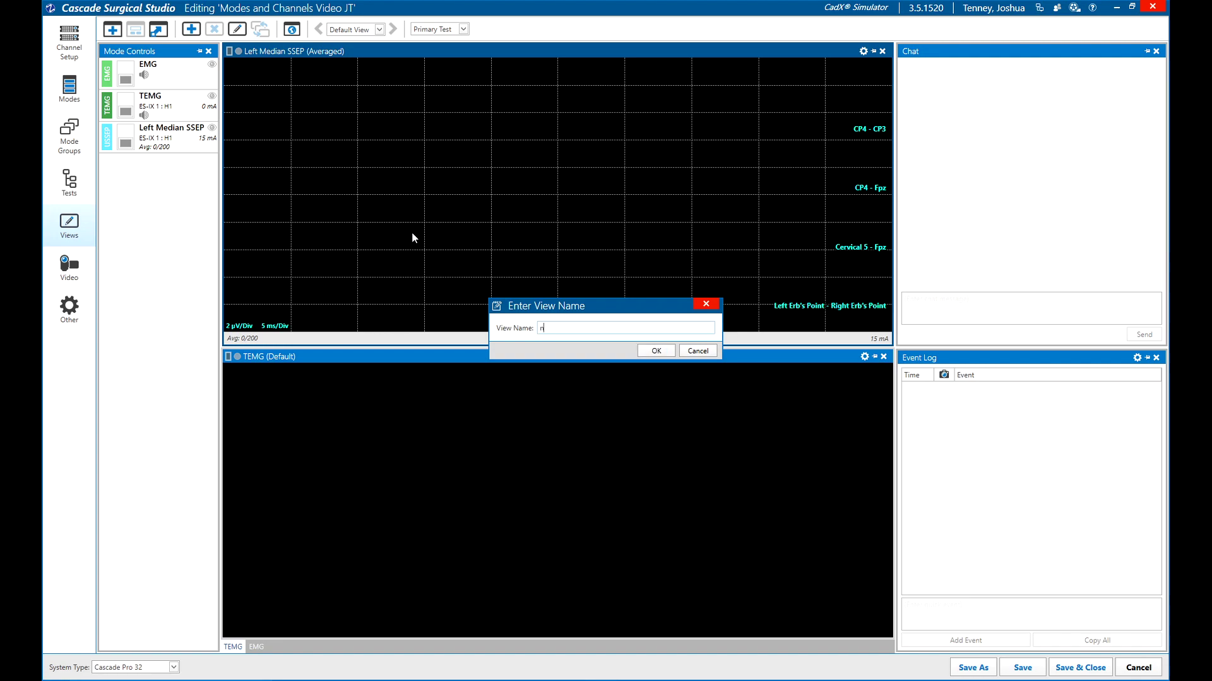
pyautogui.press('Return')
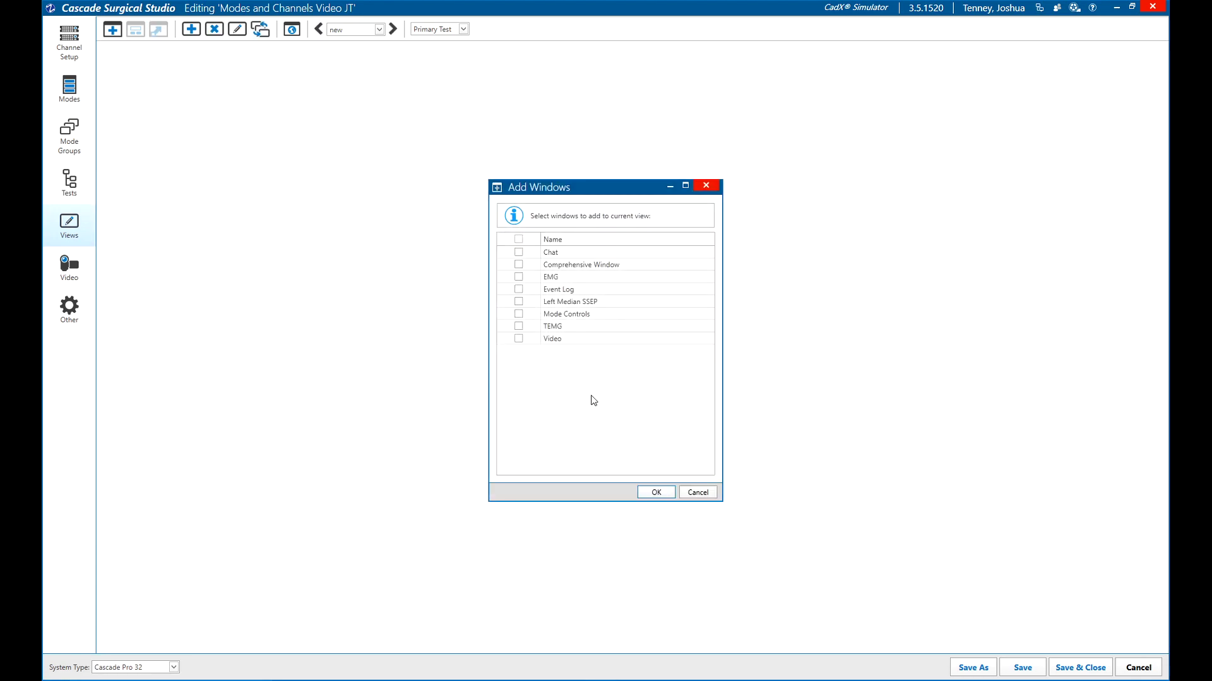
pyautogui.click(698, 492)
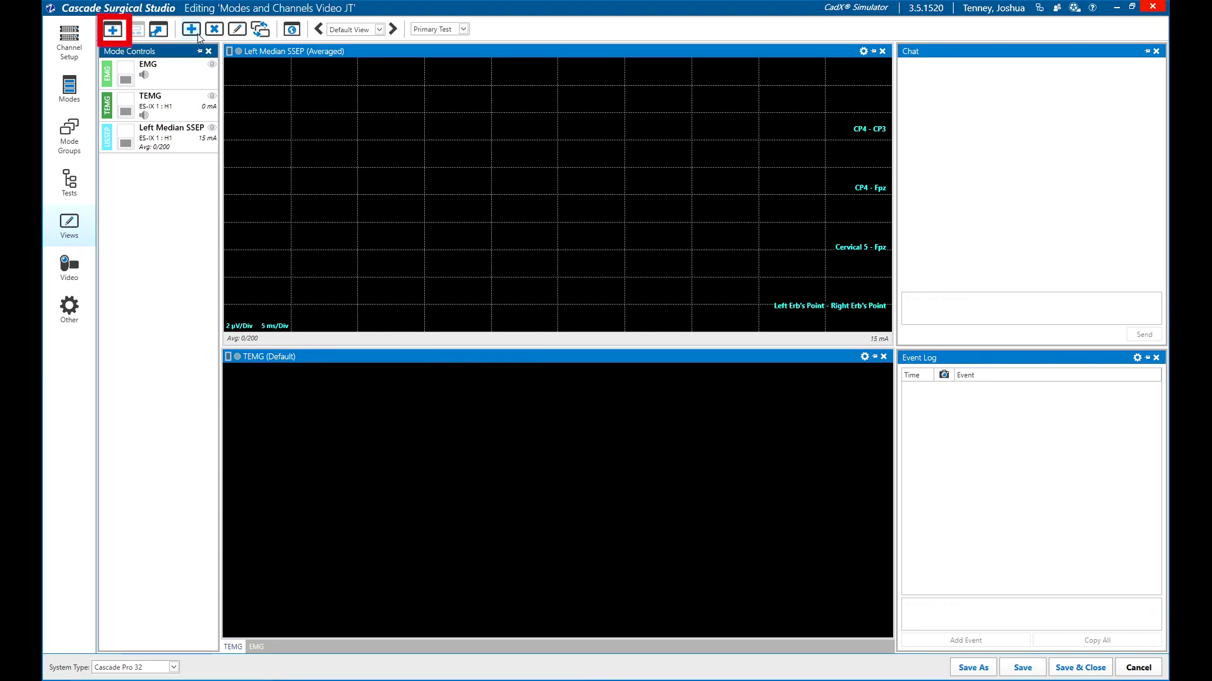
# Add a Comprehensive Window and dock it to the right of Left Median SSEP.
pyautogui.click(113, 31)
pyautogui.click(518, 252)
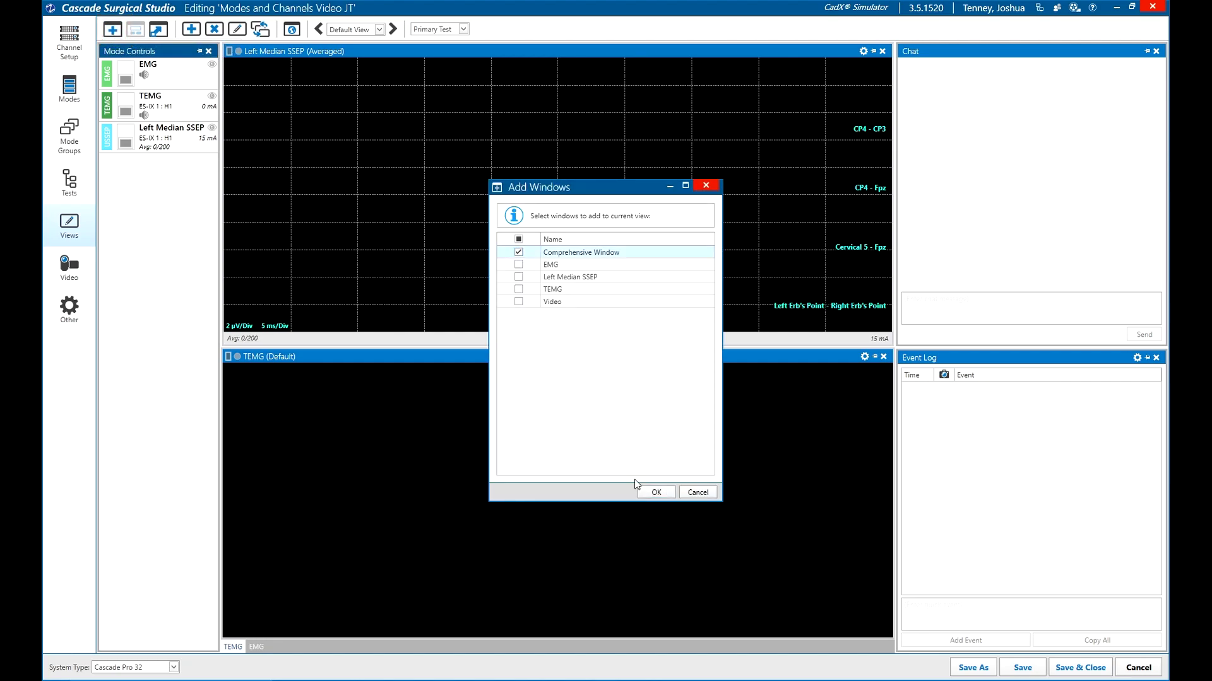
pyautogui.click(653, 491)
pyautogui.moveTo(183, 57); pyautogui.dragTo(581, 198)
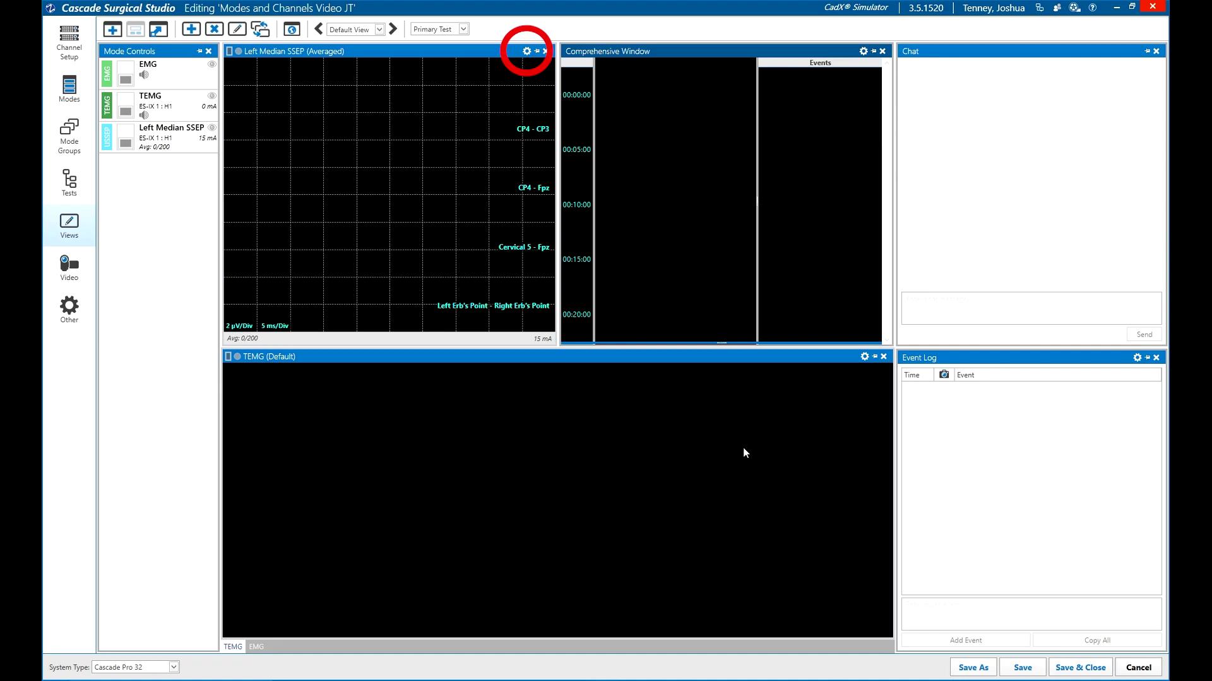
# In Left Median SSEP settings, cycle Live, Waterfall, Cursor Table, Cursor Trend, Noise, then Averaged.
pyautogui.click(526, 51)
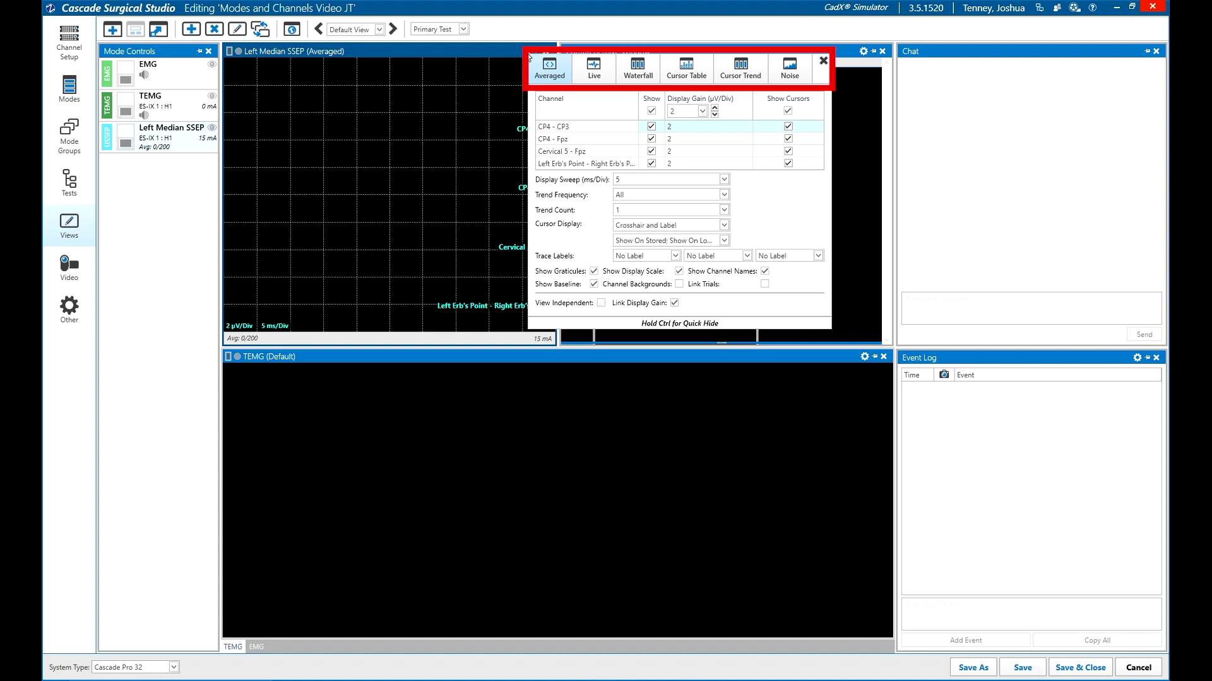
pyautogui.click(598, 77)
pyautogui.click(641, 80)
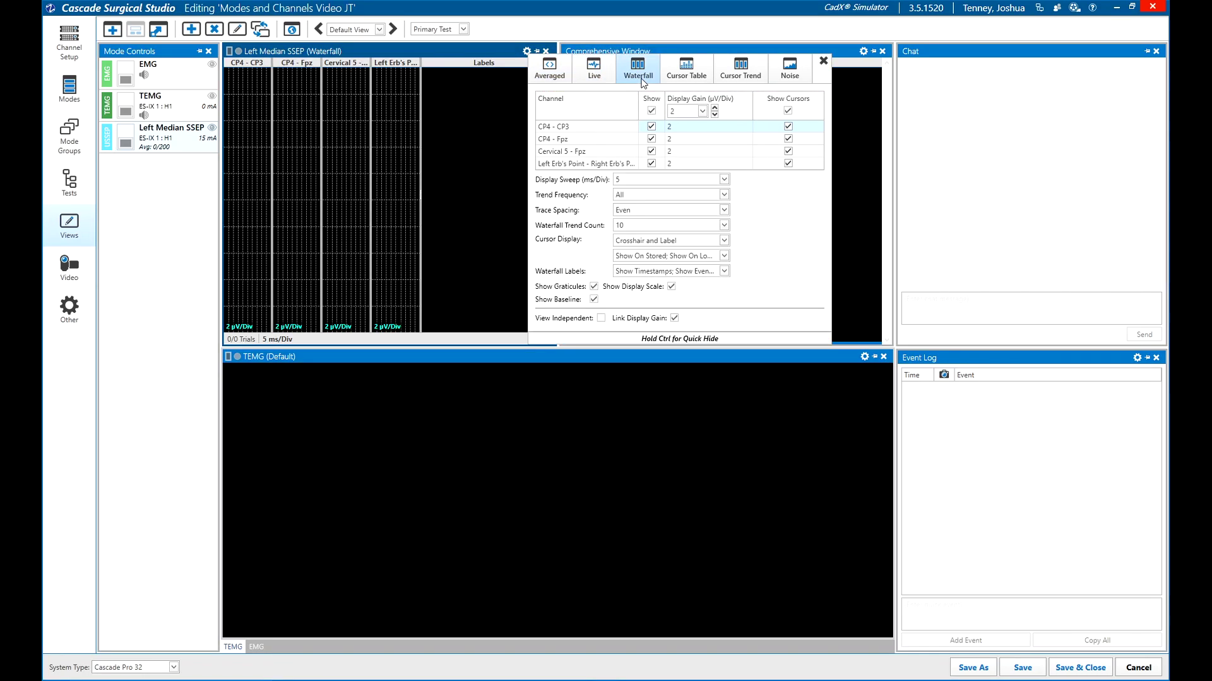
pyautogui.click(686, 74)
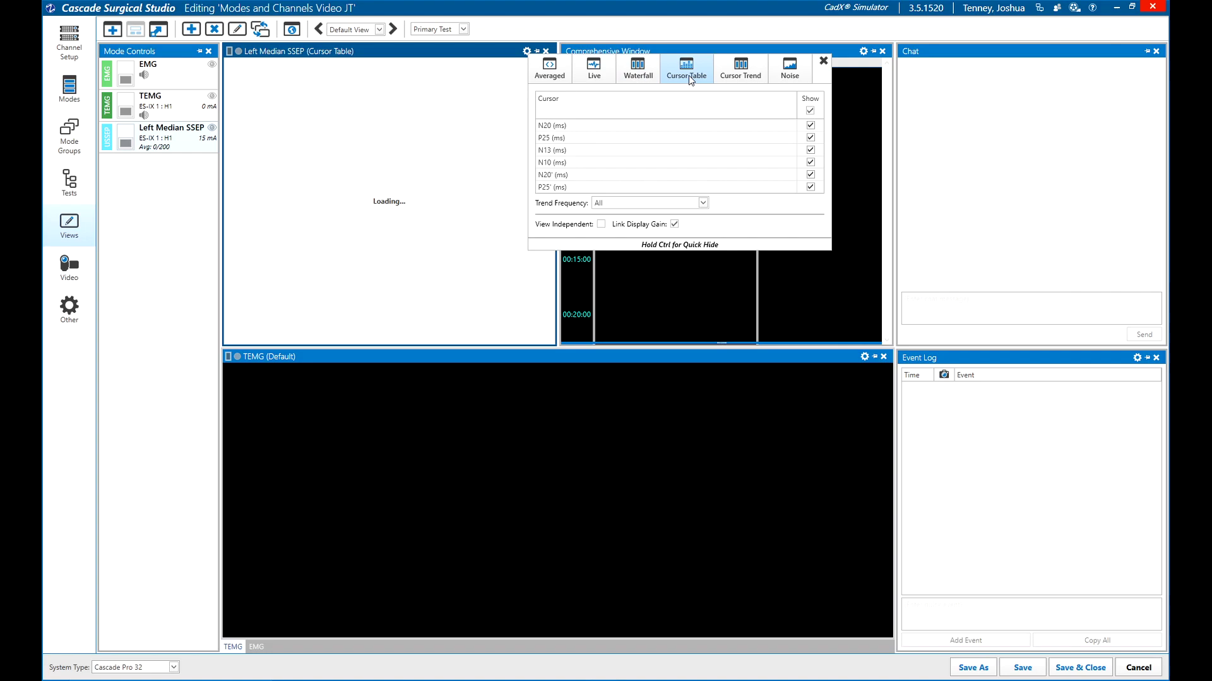
pyautogui.click(745, 74)
pyautogui.click(798, 74)
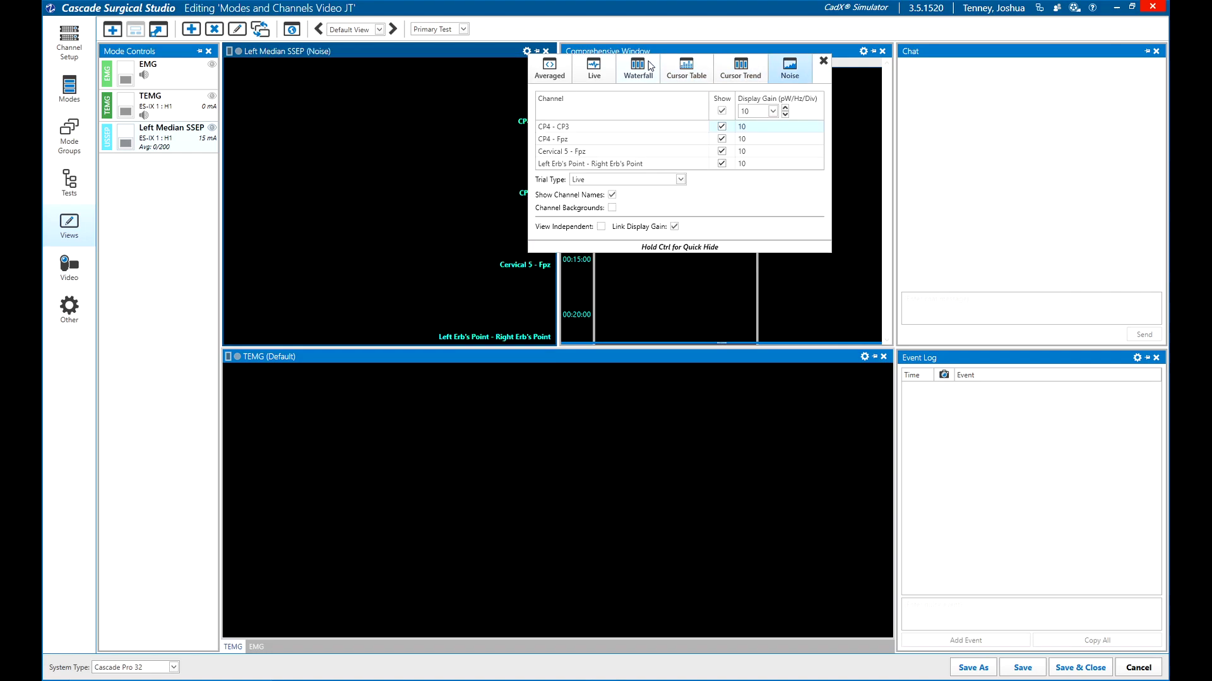
pyautogui.click(555, 74)
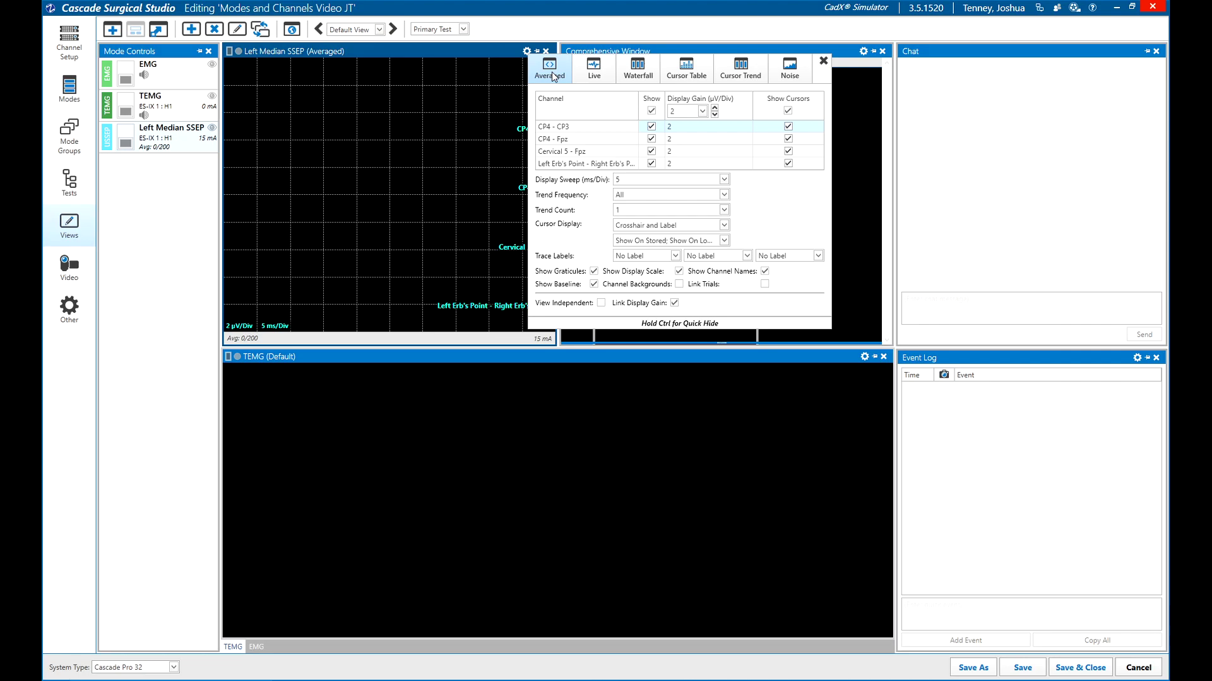